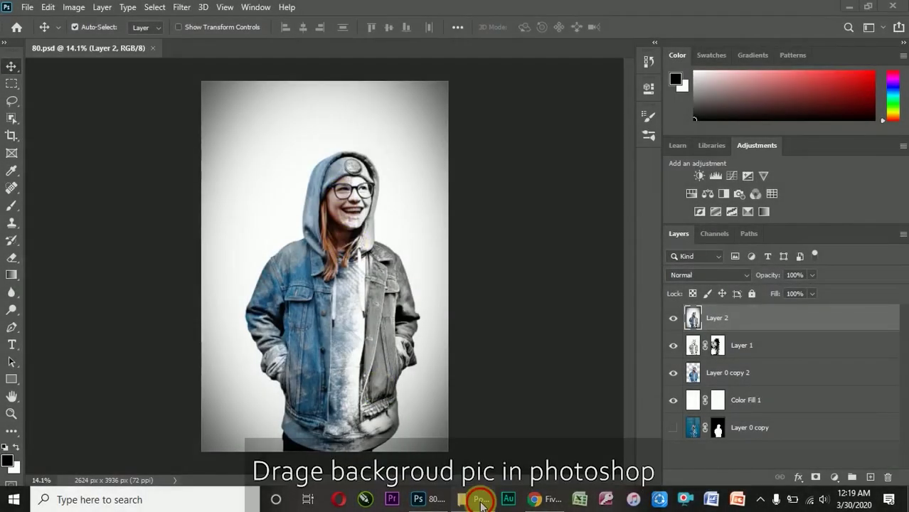
- Open model.jpg in Photoshop by dragging it from File Explorer onto the taskbar button
click(482, 501)
drag(250, 168, 304, 344)
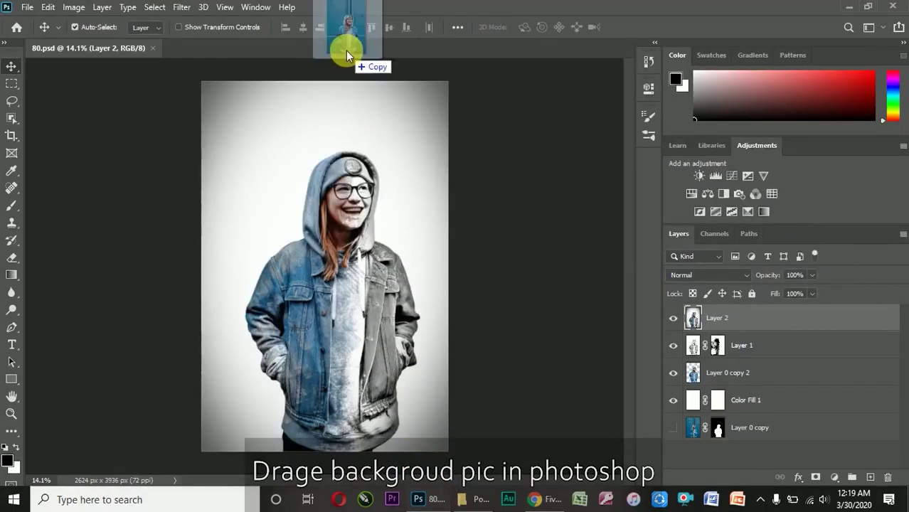
drag(425, 502, 350, 45)
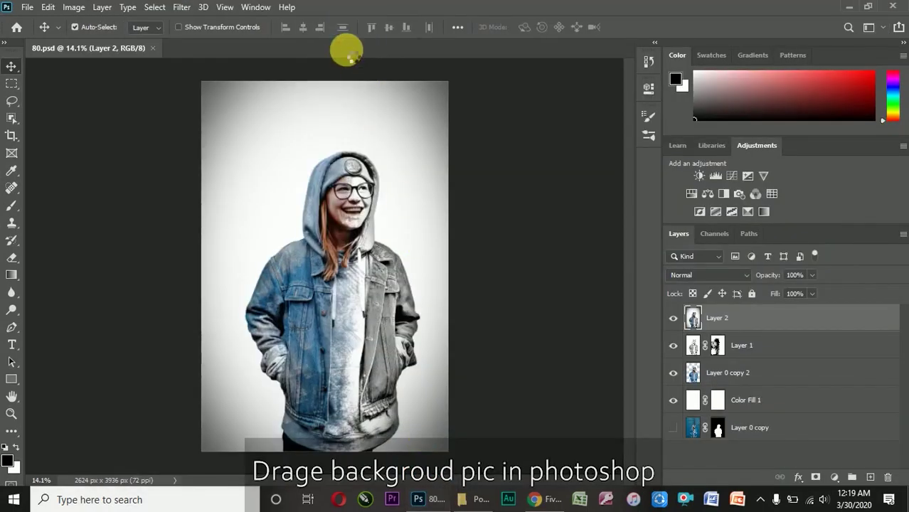
- Unlock the Background as Layer 0 and run the Remove Background quick action on it
scroll(337, 277, down, 3)
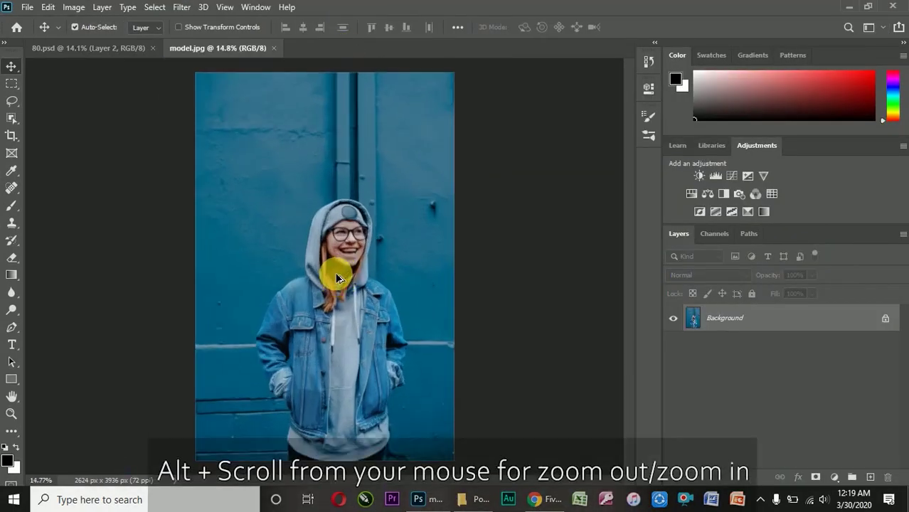
scroll(338, 277, up, 1)
scroll(337, 276, down, 1)
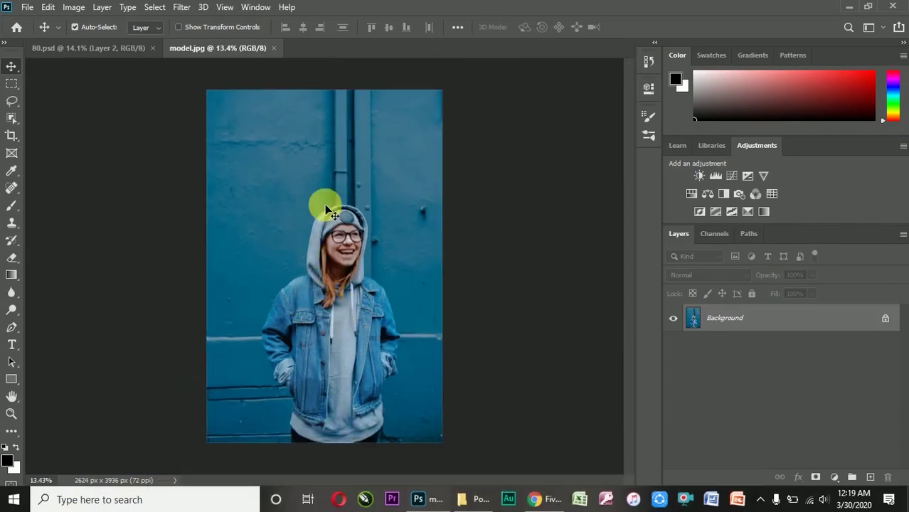
click(885, 318)
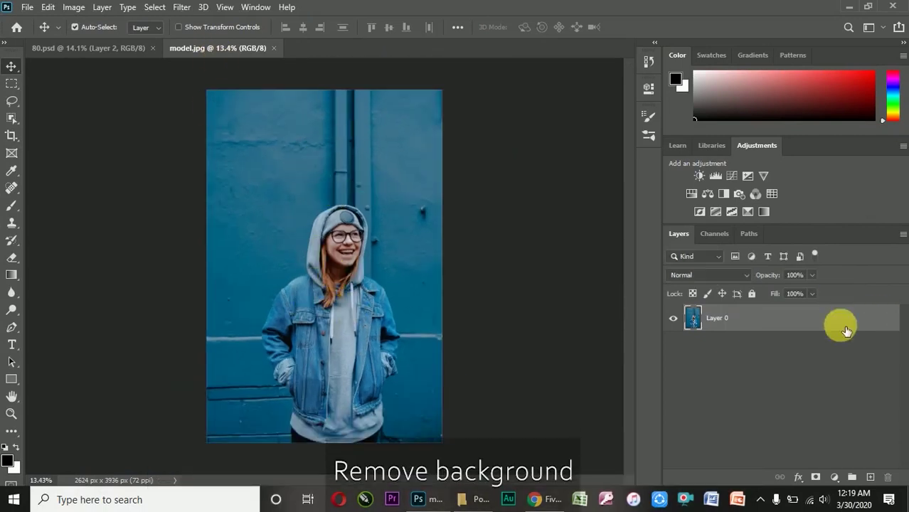
scroll(370, 249, up, 1)
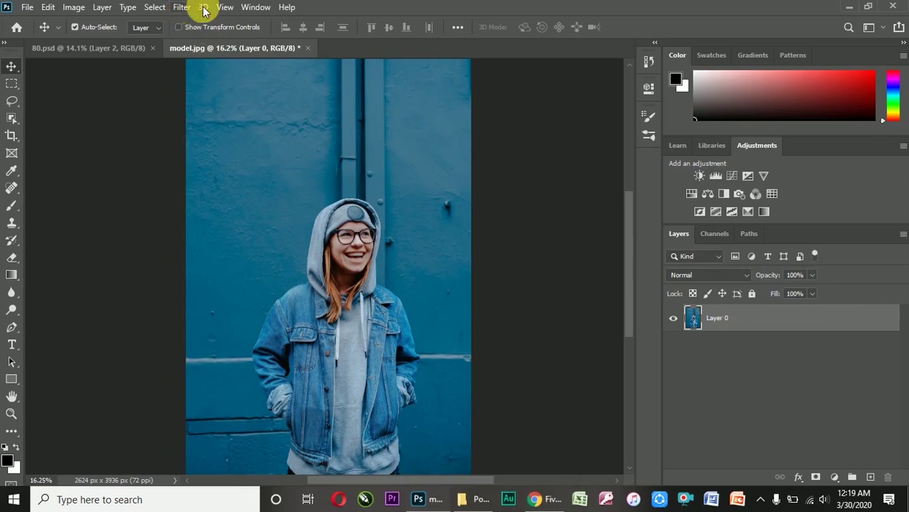
click(256, 7)
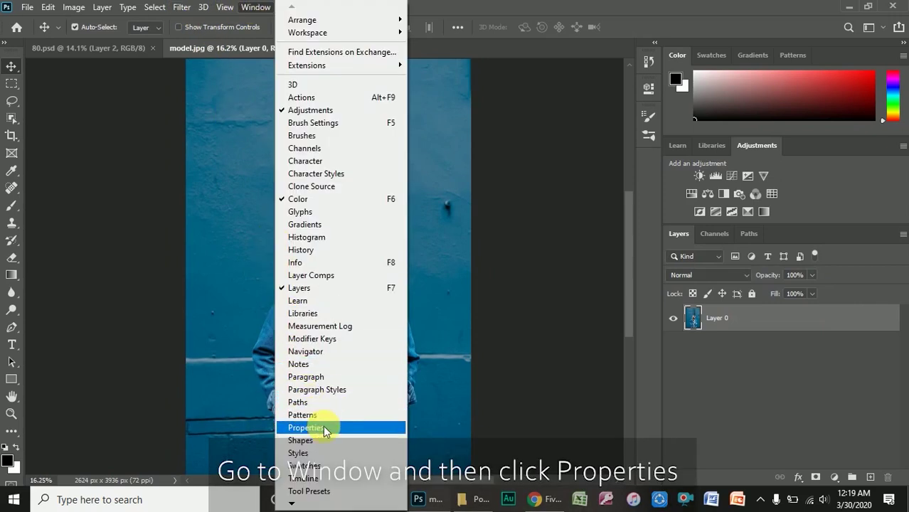
click(325, 430)
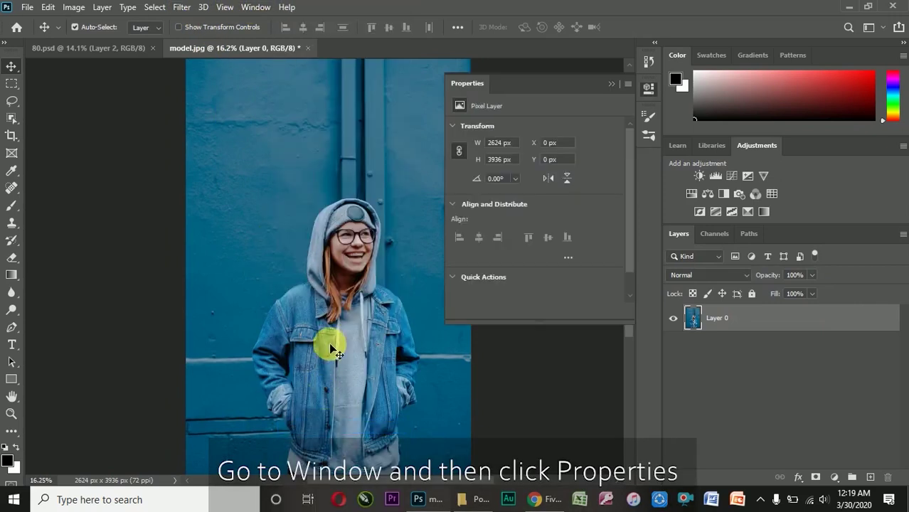
click(462, 282)
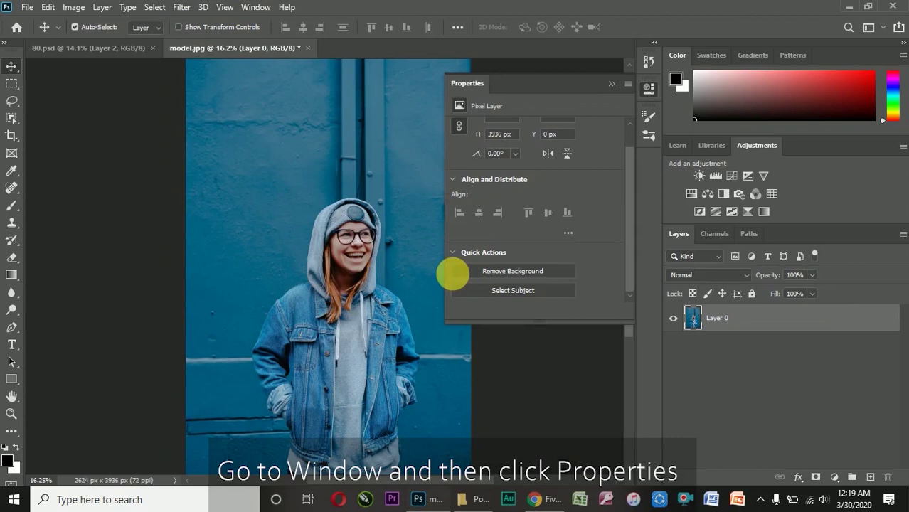
click(518, 274)
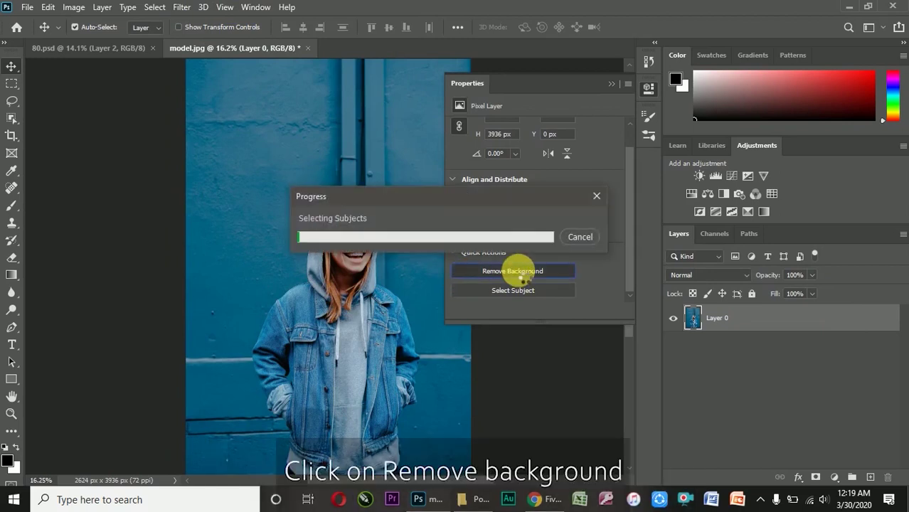
click(613, 84)
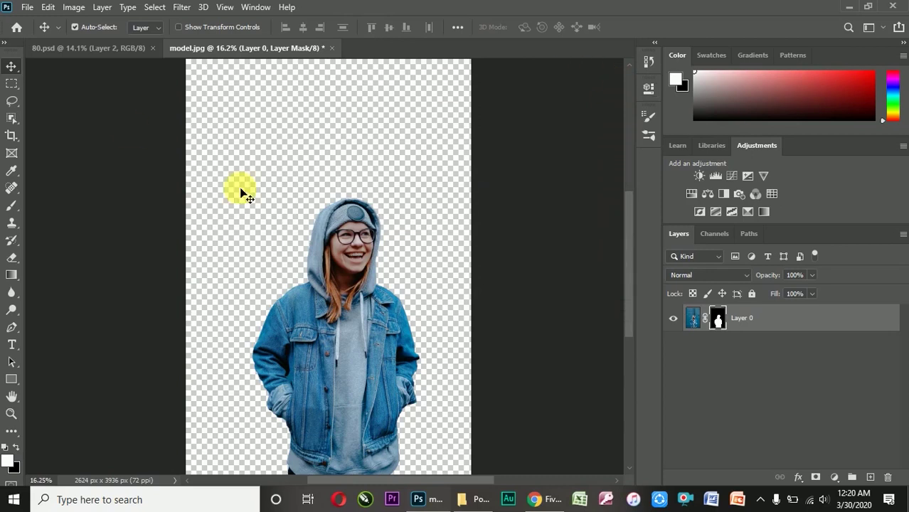
- In Select and Mask, set Smooth to 22 and Radius to 3 px with high-quality preview
click(11, 118)
click(583, 27)
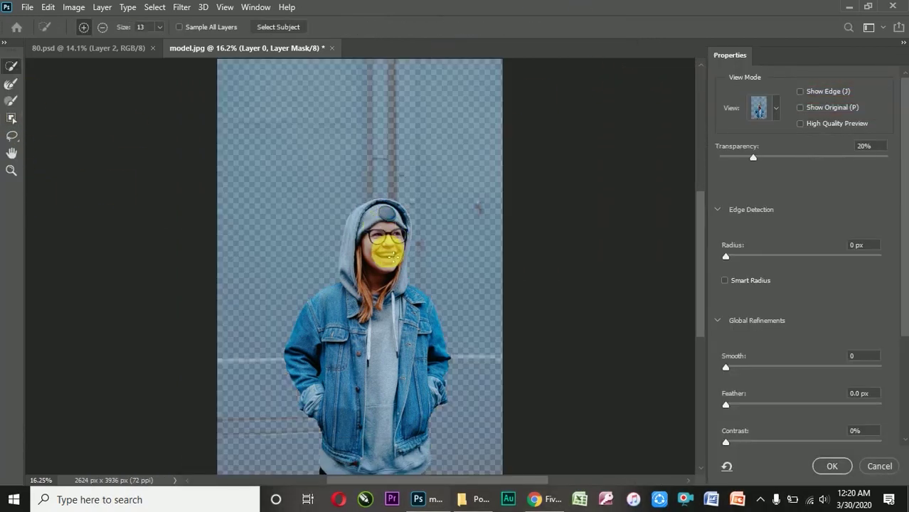
scroll(430, 376, up, 5)
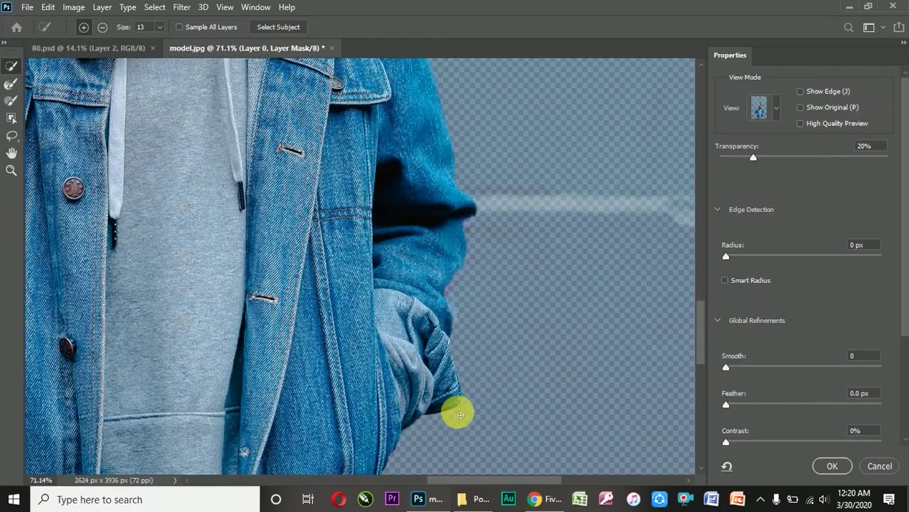
scroll(469, 440, down, 3)
scroll(462, 415, up, 4)
scroll(497, 324, down, 1)
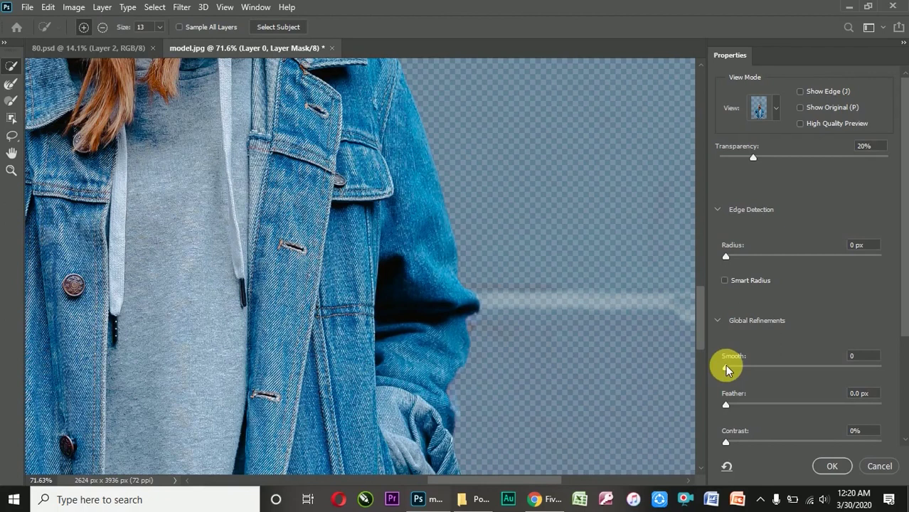
drag(757, 370, 761, 369)
click(747, 256)
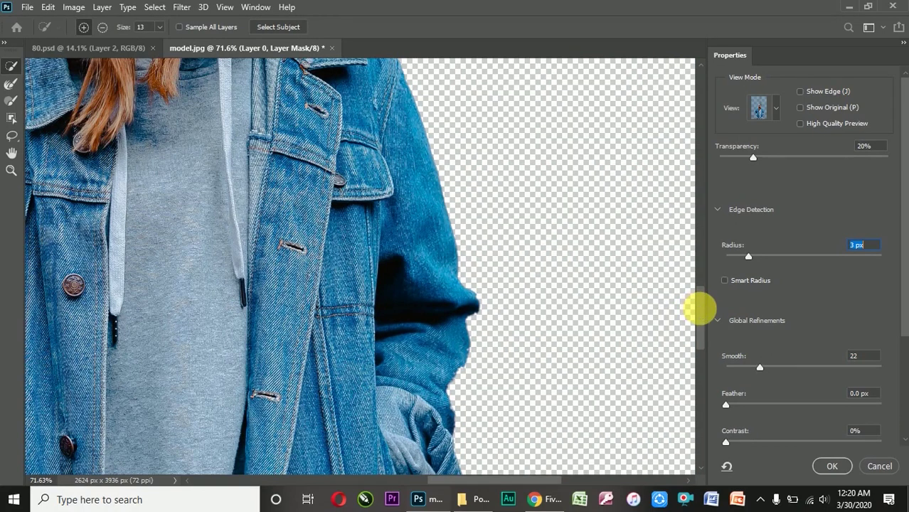
scroll(700, 285, up, 3)
mouse_move(542, 299)
mouse_down()
mouse_move(310, 244)
mouse_move(382, 278)
mouse_move(335, 270)
mouse_move(300, 203)
mouse_up()
- Refine the jacket edge and the arm-jacket gap with the Refine Edge Brush
click(11, 170)
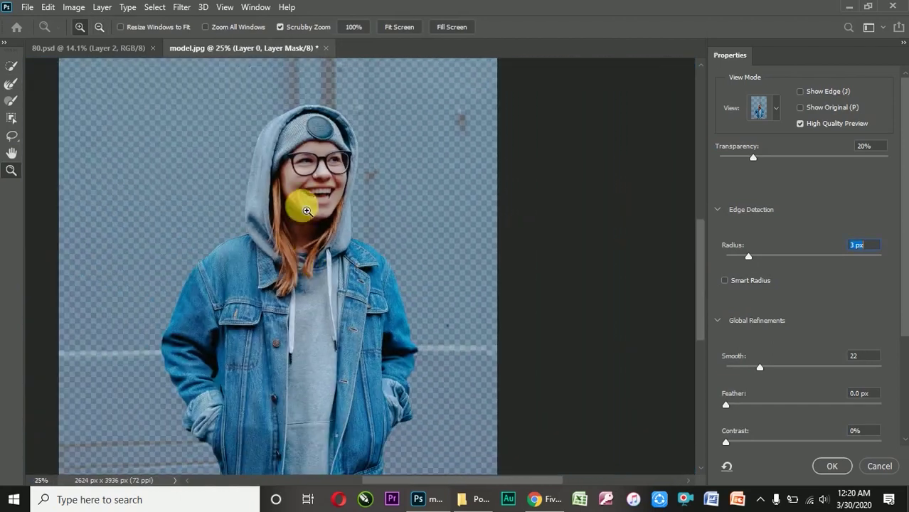
mouse_move(700, 293)
mouse_down()
mouse_move(700, 346)
mouse_move(696, 325)
mouse_up()
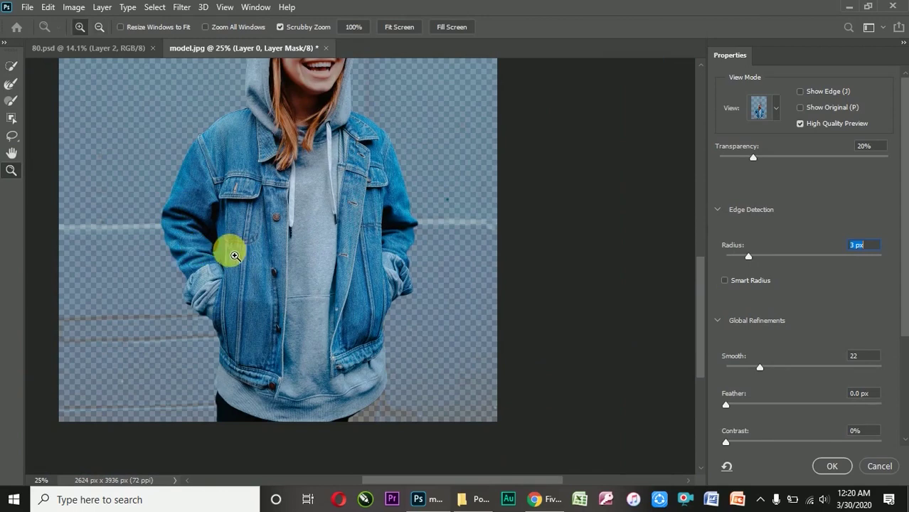
click(235, 256)
click(11, 83)
drag(222, 303, 195, 250)
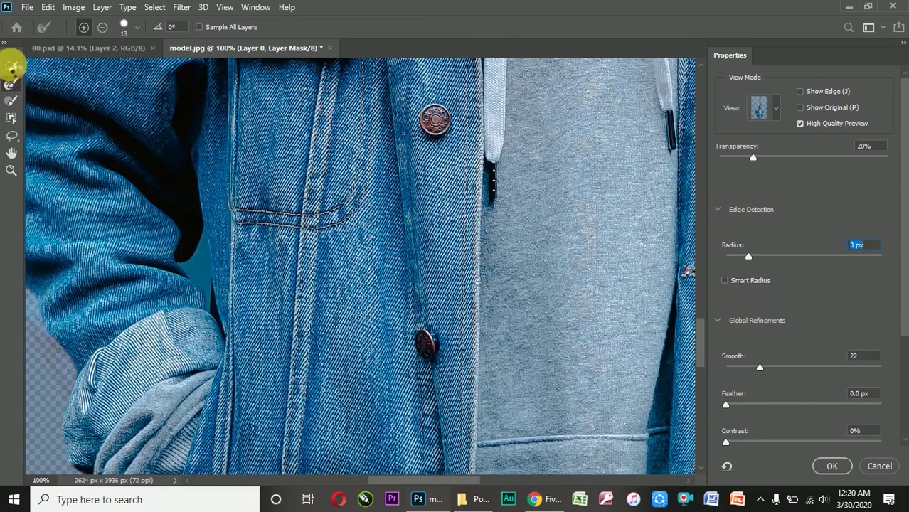
click(12, 66)
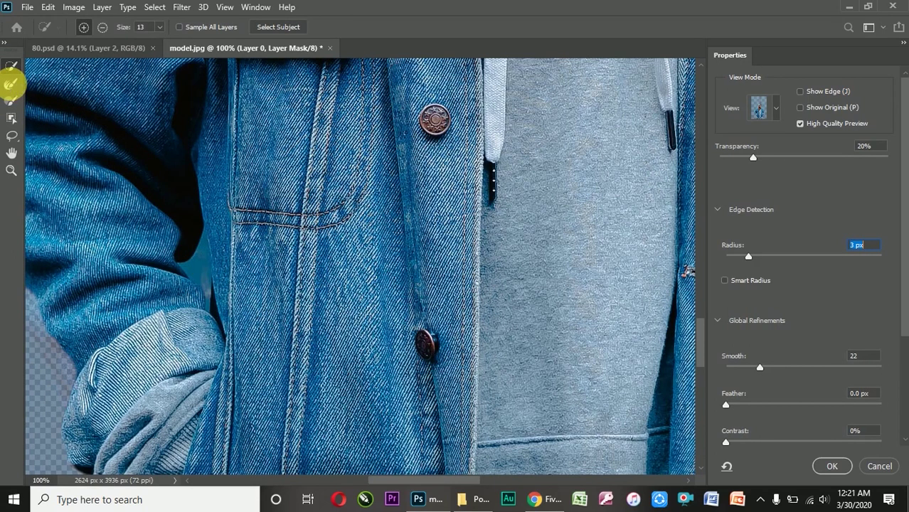
click(12, 86)
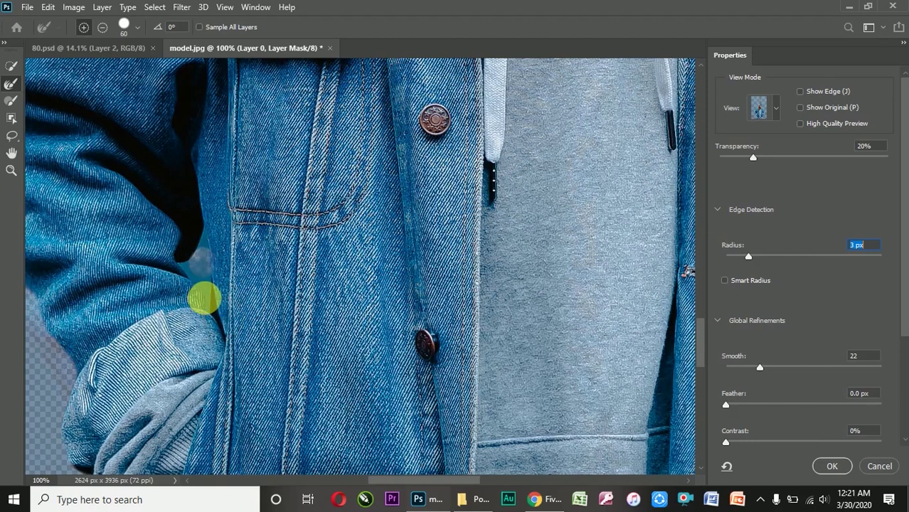
mouse_move(226, 317)
mouse_down()
mouse_move(217, 253)
mouse_move(223, 305)
mouse_up()
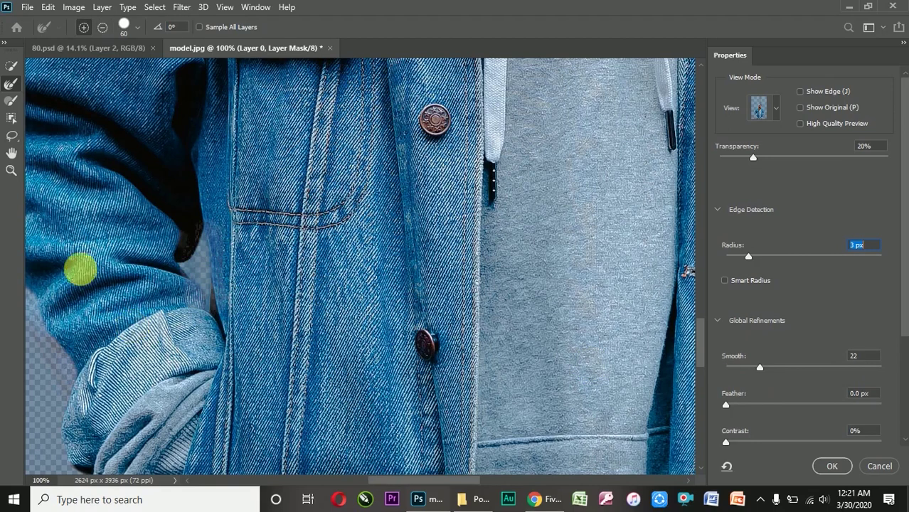
- Output the refinement as a Layer Mask and apply it
key(z)
alt+click(442, 260)
alt+click(449, 270)
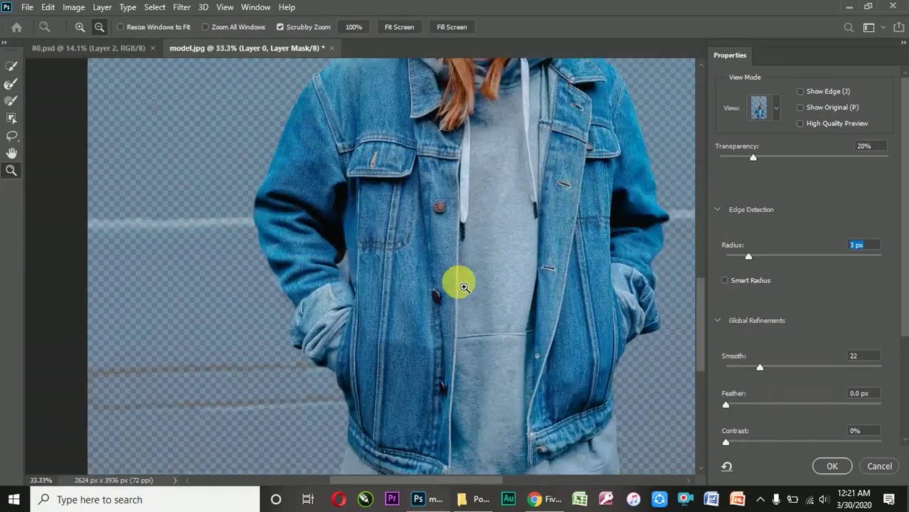
scroll(778, 368, down, 2)
scroll(777, 369, down, 2)
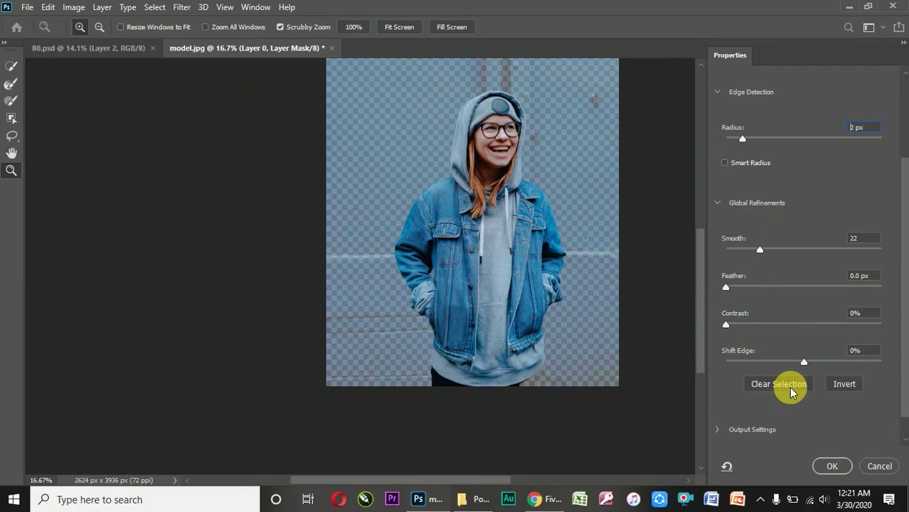
scroll(774, 423, down, 2)
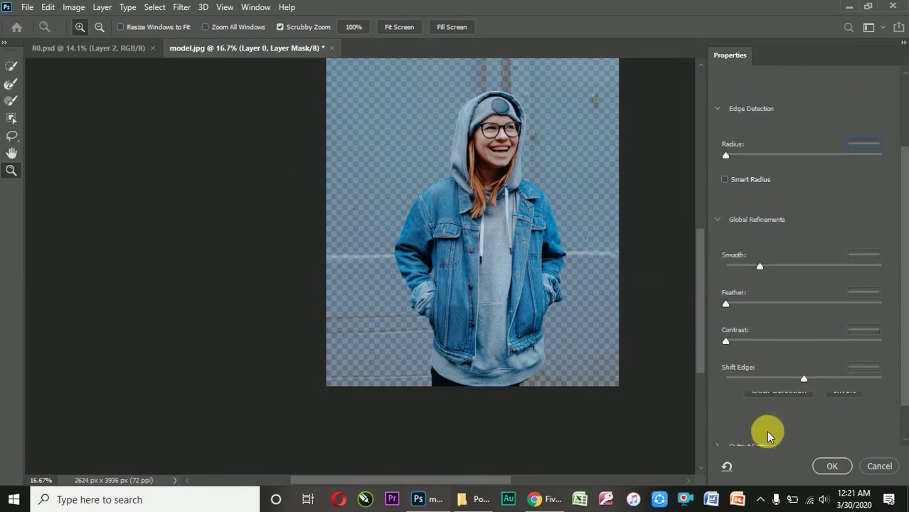
click(726, 401)
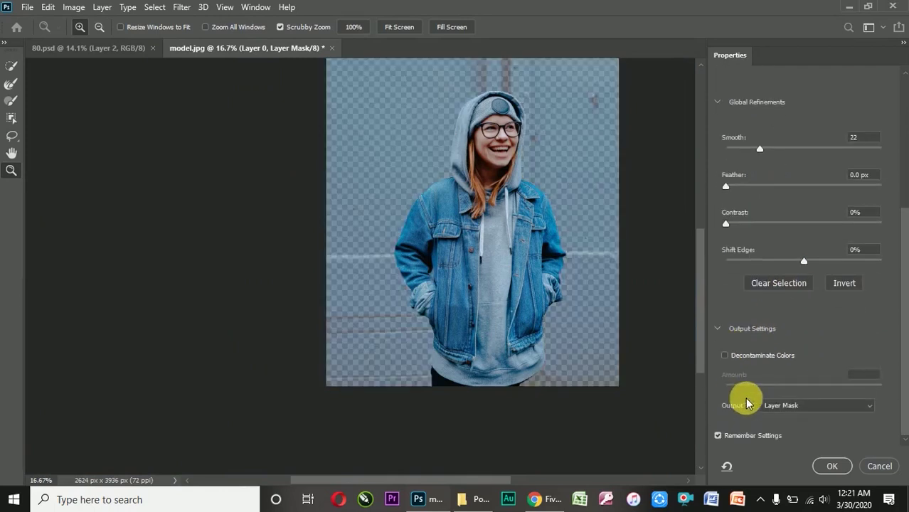
click(805, 422)
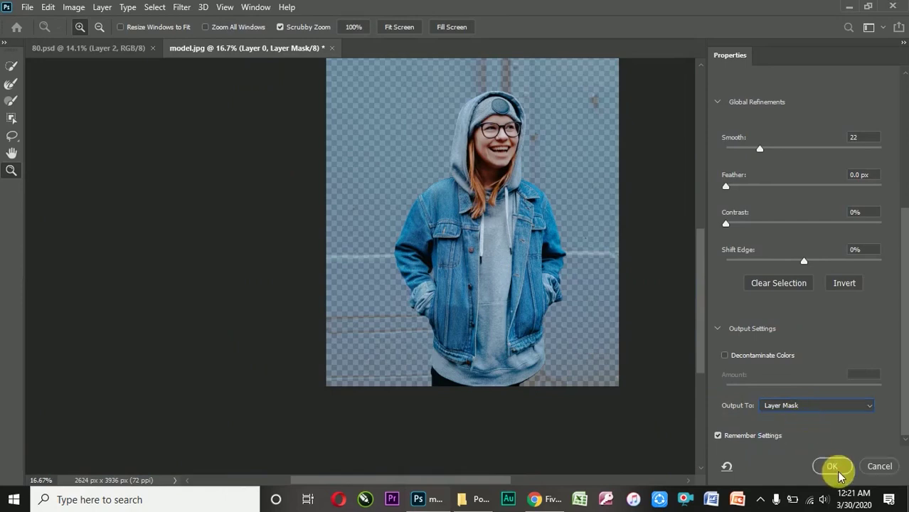
key(Return)
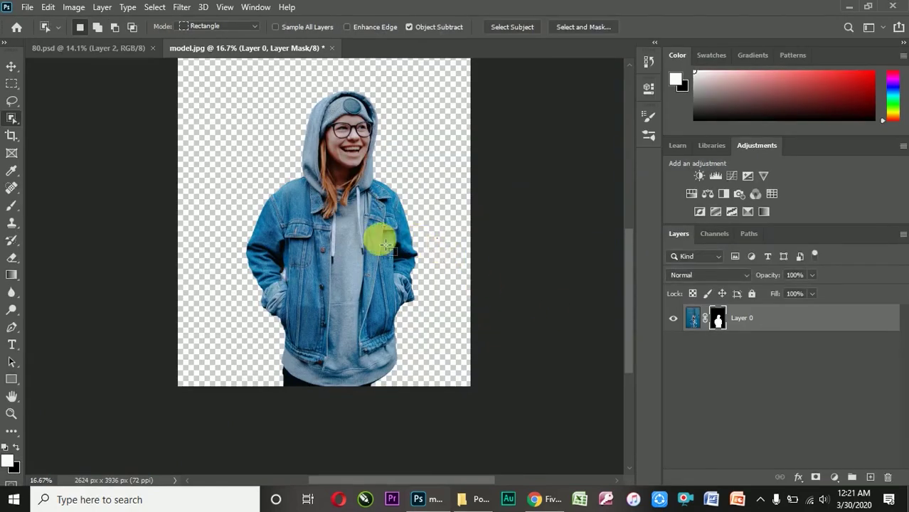
- Duplicate the masked cut-out layer
alt+scroll(385, 246, up, 2)
alt+scroll(332, 238, up, 2)
alt+scroll(247, 307, up, 2)
alt+scroll(223, 324, up, 1)
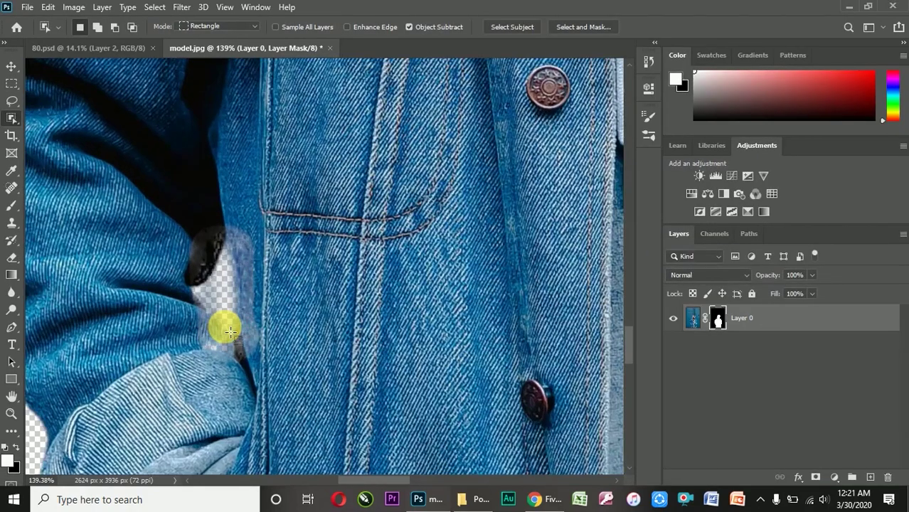
alt+scroll(228, 327, down, 3)
alt+scroll(233, 319, down, 1)
alt+scroll(238, 318, down, 1)
alt+scroll(238, 318, down, 1)
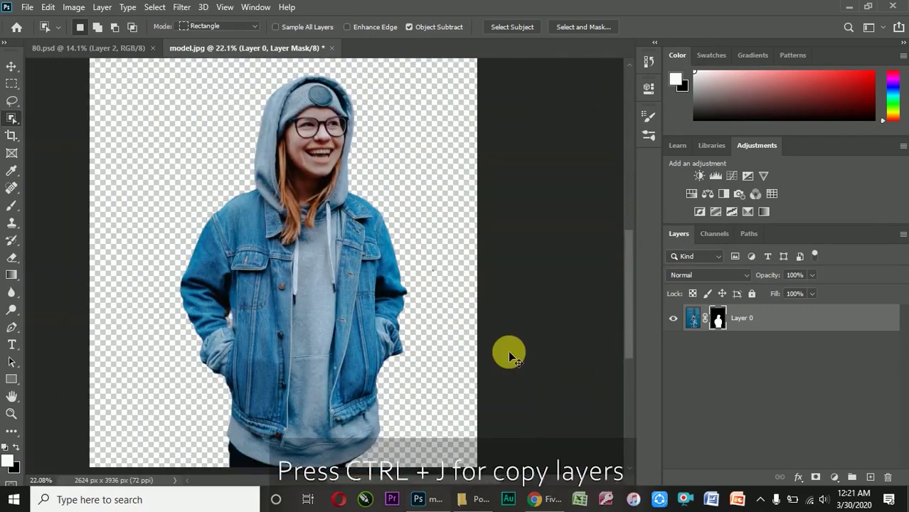
key(ctrl+j)
key(ctrl+j)
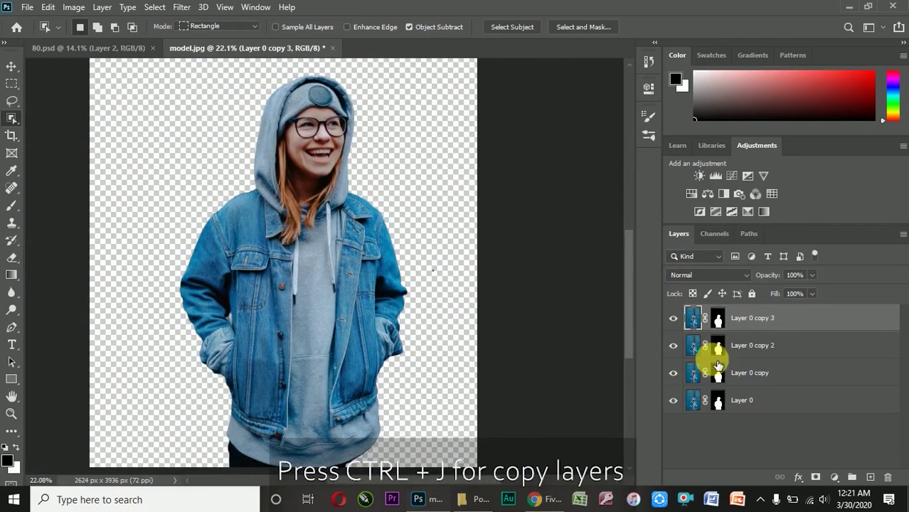
- Convert all four stacked layers into one smart object, Layer 0 copy 3
shift+click(767, 399)
right_click(759, 341)
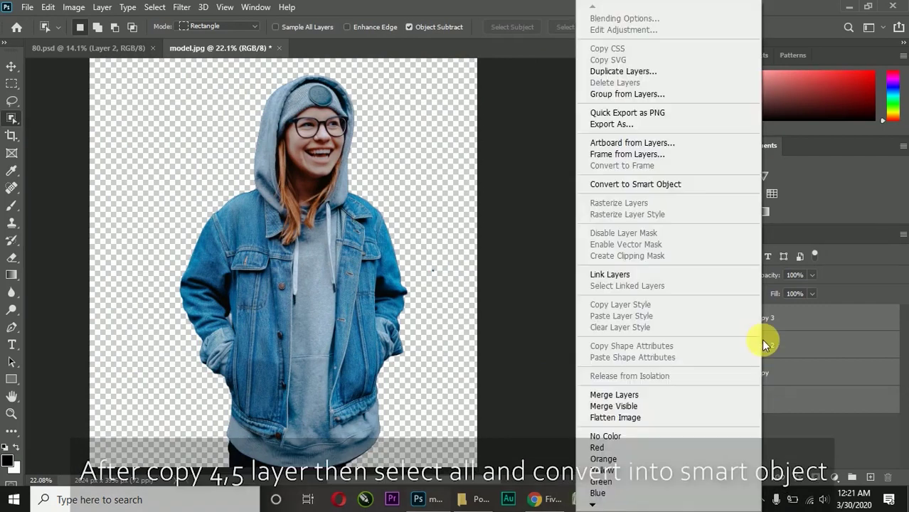
click(635, 185)
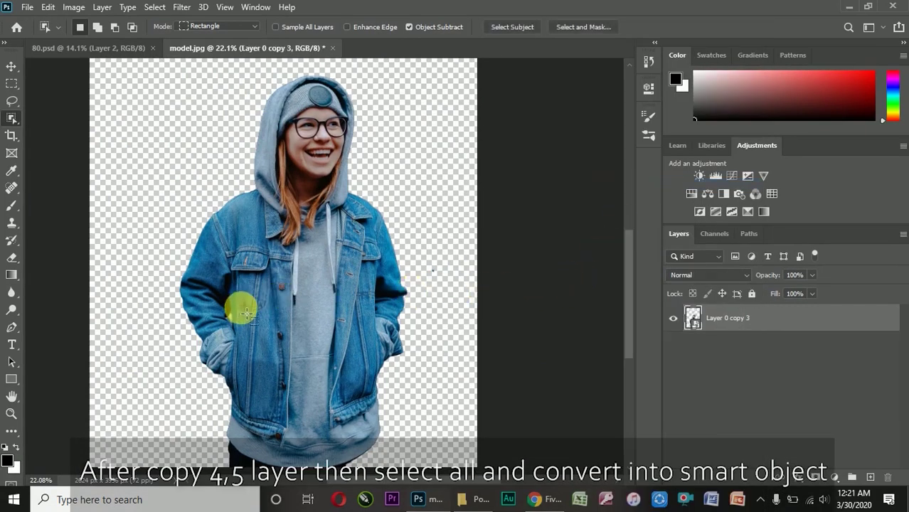
scroll(238, 310, up, 3)
scroll(233, 315, up, 3)
scroll(214, 338, up, 3)
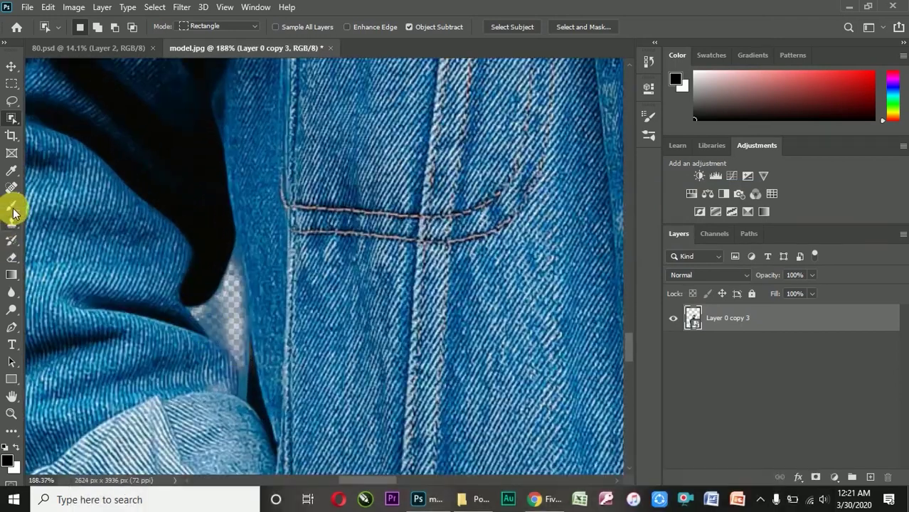
- Rasterize Layer 0 copy 3 and set up the Eraser with a small hard brush tip
click(14, 258)
click(242, 271)
click(432, 202)
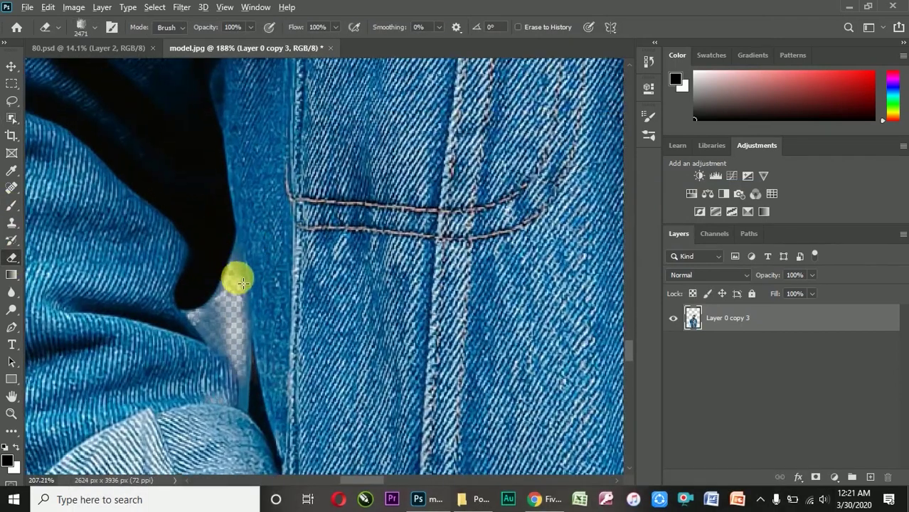
scroll(248, 267, up, 2)
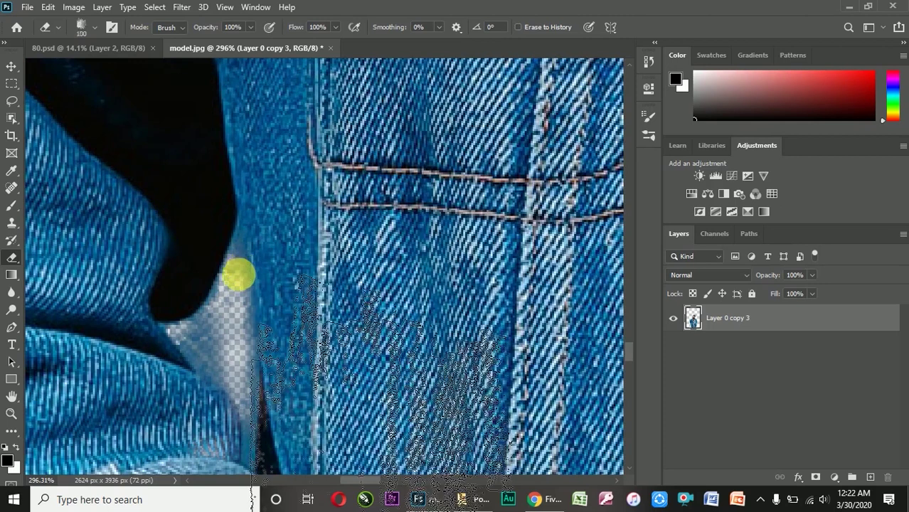
click(111, 27)
scroll(514, 142, down, 2)
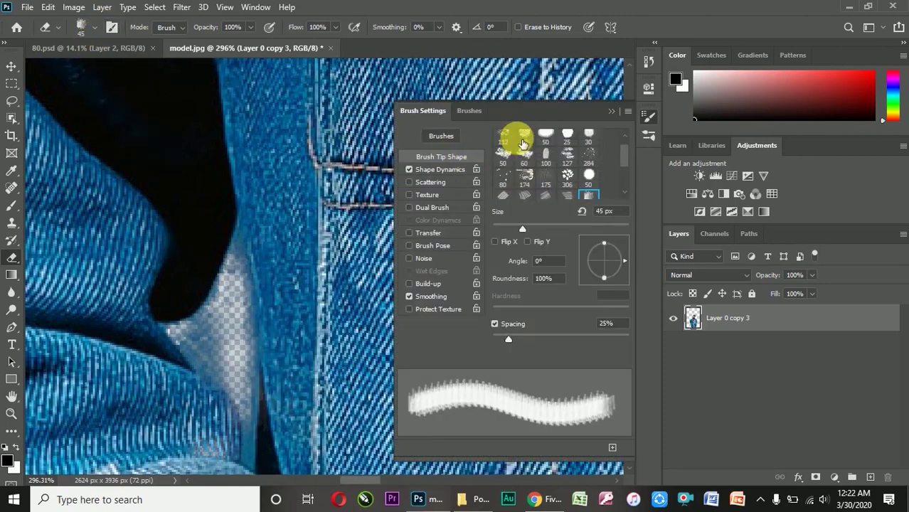
click(514, 150)
click(647, 116)
key(bracketleft)
key(bracketleft)
key(bracketleft)
- Erase the leftover background in the gap between the jacket folds and the sleeve
drag(214, 354, 219, 368)
mouse_move(238, 406)
mouse_down()
mouse_move(203, 345)
mouse_move(229, 260)
mouse_move(254, 413)
mouse_move(207, 342)
mouse_up()
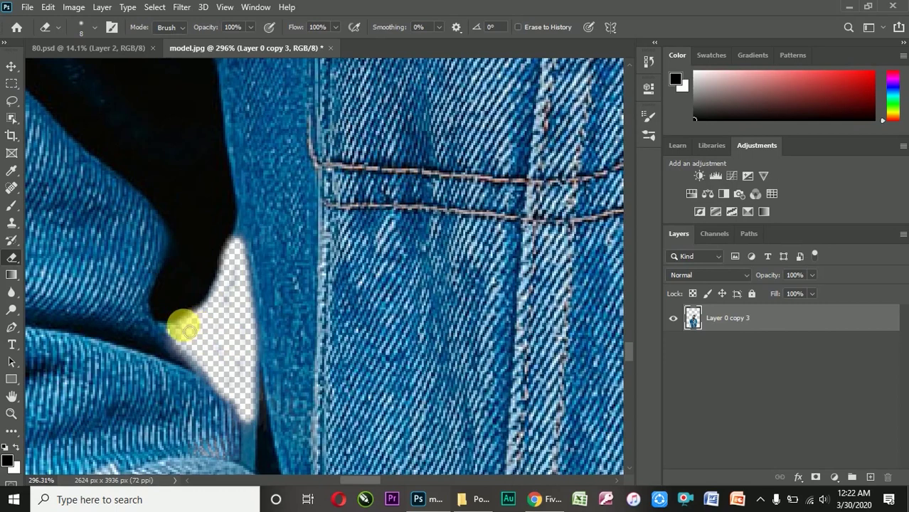
drag(246, 414, 258, 442)
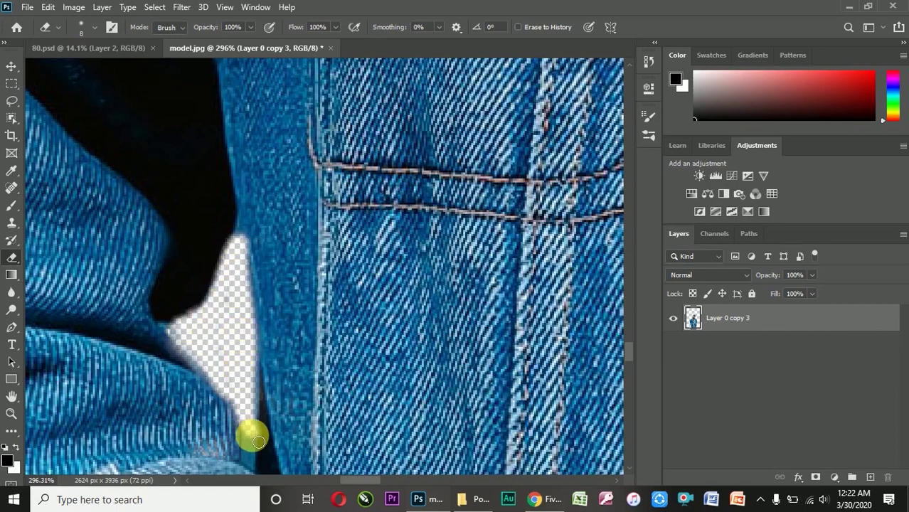
scroll(245, 347, down, 3)
scroll(235, 337, down, 3)
scroll(235, 338, down, 4)
scroll(238, 341, down, 3)
scroll(384, 364, up, 2)
scroll(350, 263, down, 2)
scroll(351, 264, up, 1)
scroll(320, 256, down, 1)
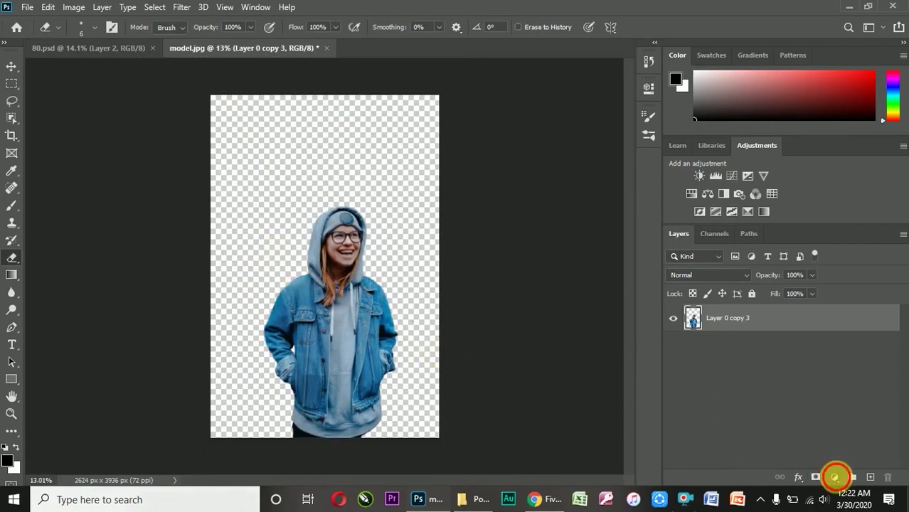
- Add a white Solid Color fill layer named Background beneath Layer 0 copy 3
click(835, 478)
click(826, 240)
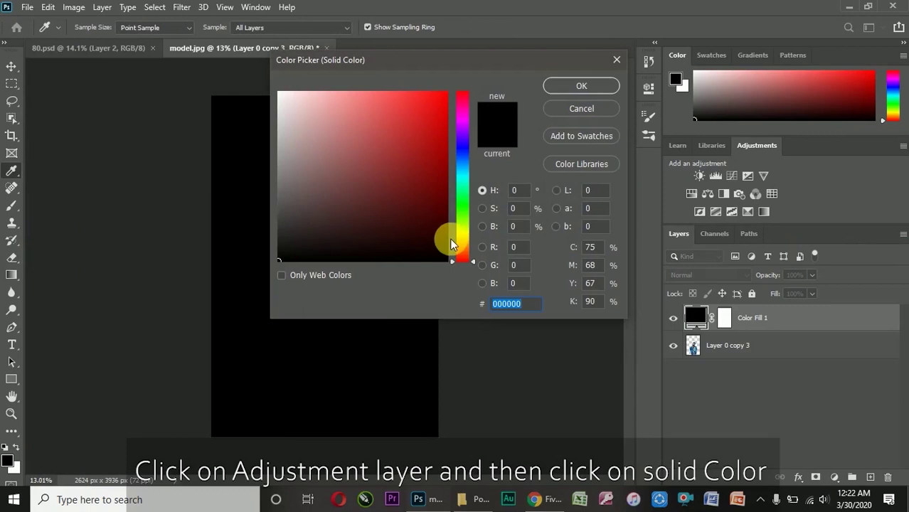
drag(406, 197, 228, 64)
click(546, 87)
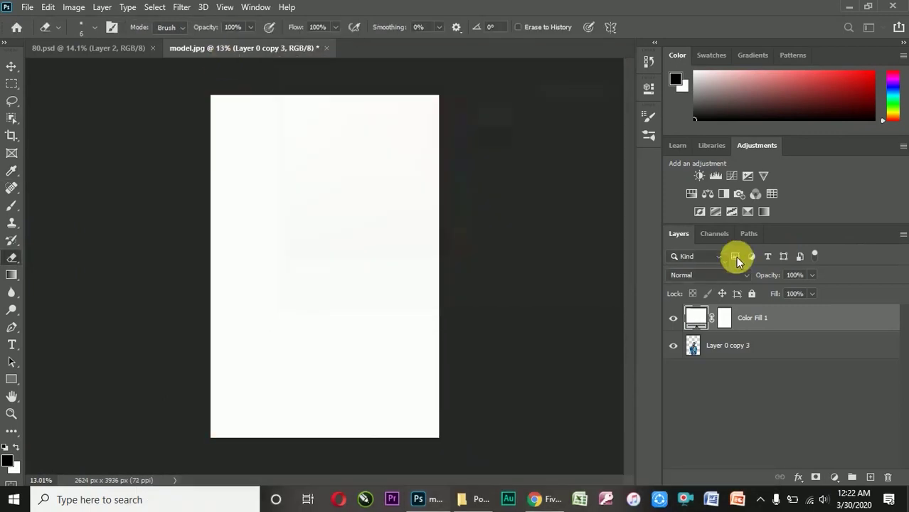
drag(771, 321, 699, 355)
double_click(758, 345)
text(Background)
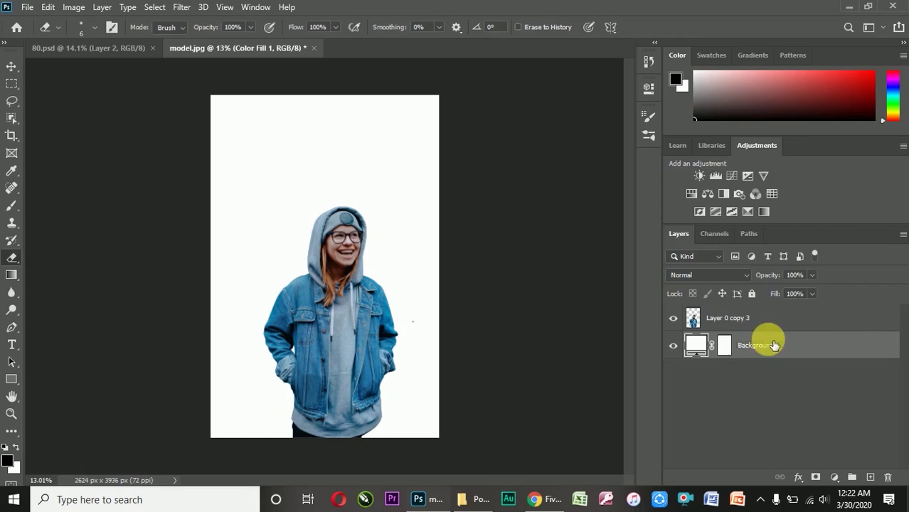
click(742, 318)
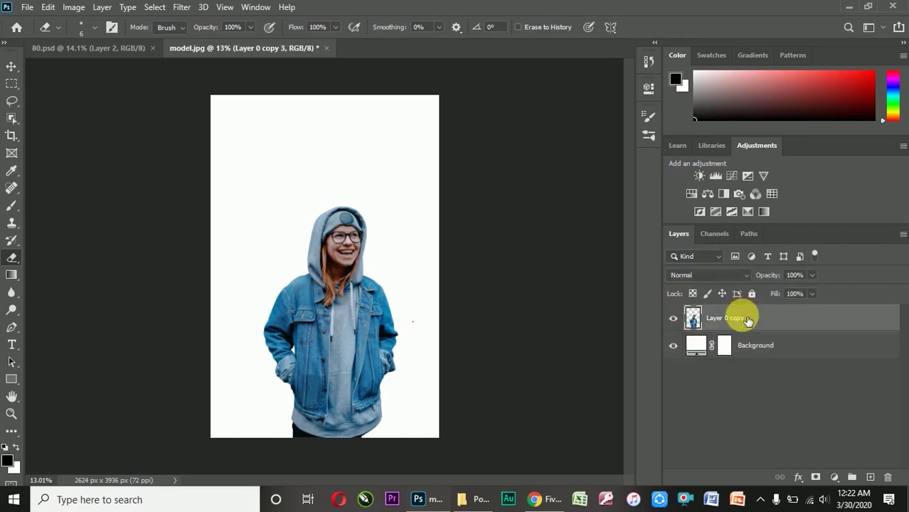
click(184, 7)
- Apply Camera Raw with Exposure +0.15, Contrast -13, Highlights +29, Shadows +21, Blacks +23
click(236, 86)
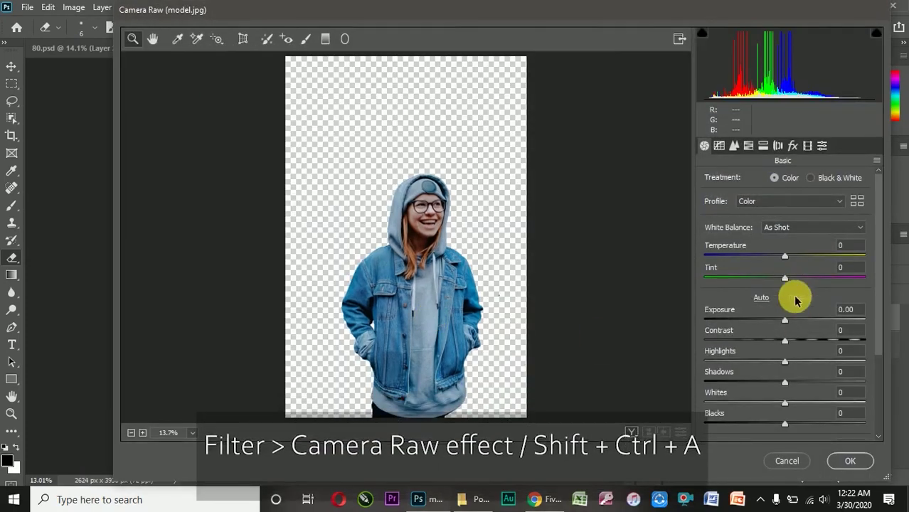
drag(785, 320, 792, 325)
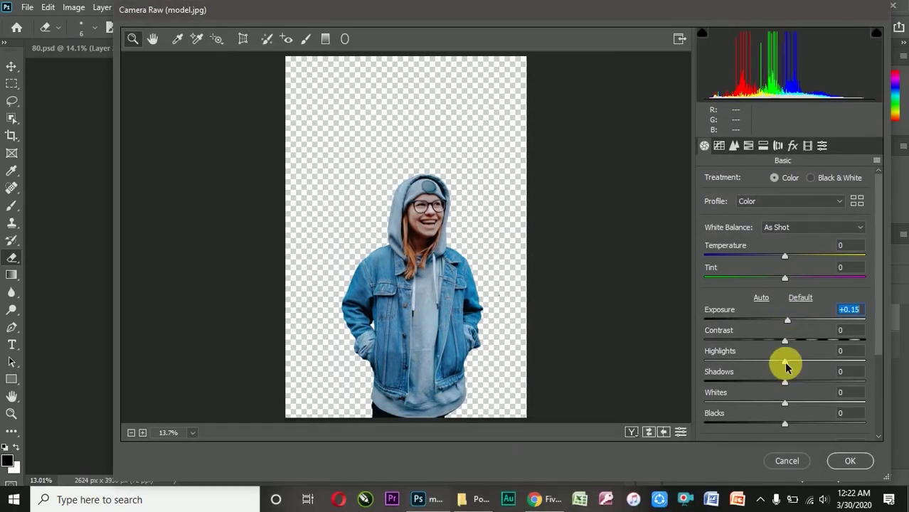
mouse_move(785, 383)
mouse_down()
mouse_move(802, 385)
mouse_move(800, 363)
mouse_up()
scroll(782, 359, down, 2)
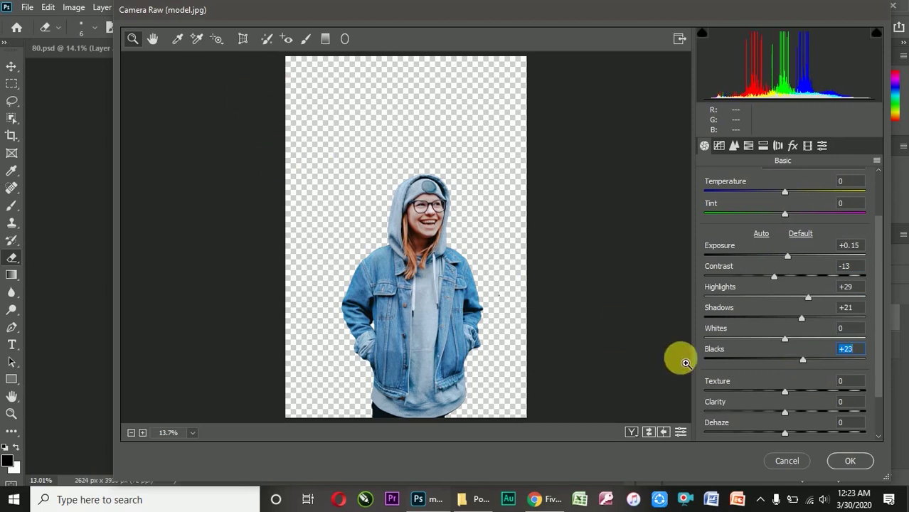
scroll(778, 412, down, 2)
click(850, 461)
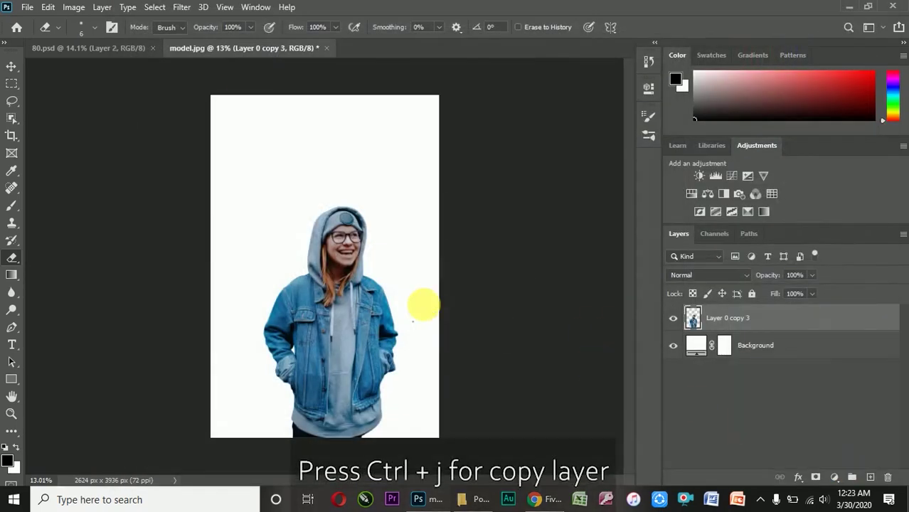
- Duplicate the woman as Layer 0 copy 4 and desaturate the image with a Hue/Saturation layer
scroll(340, 278, up, 2)
scroll(343, 285, down, 1)
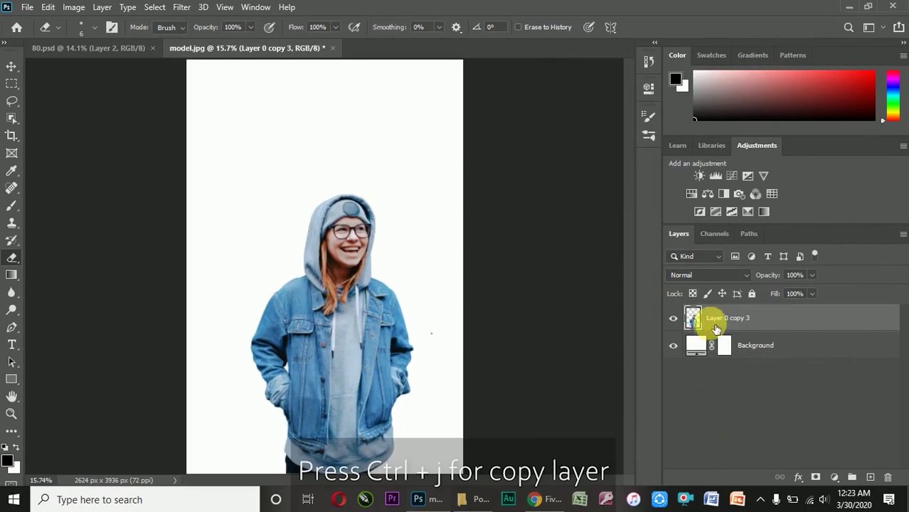
key(ctrl+j)
click(836, 478)
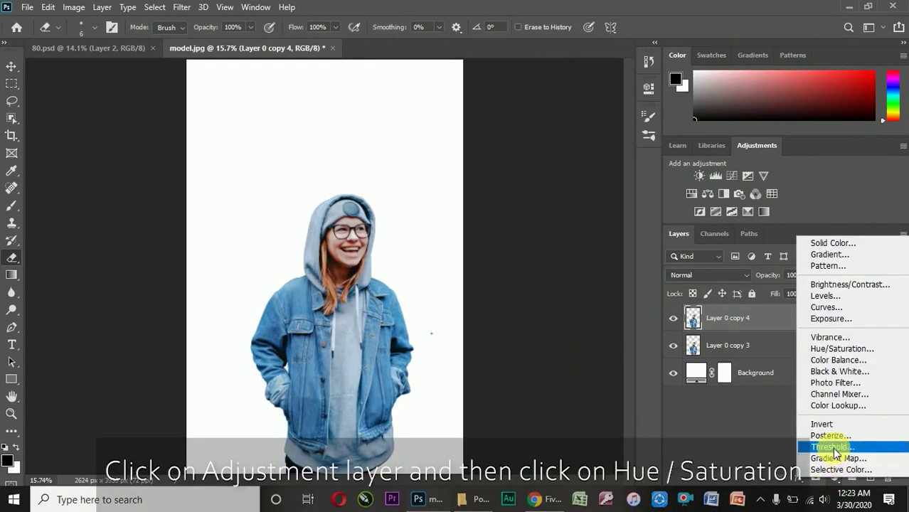
click(839, 348)
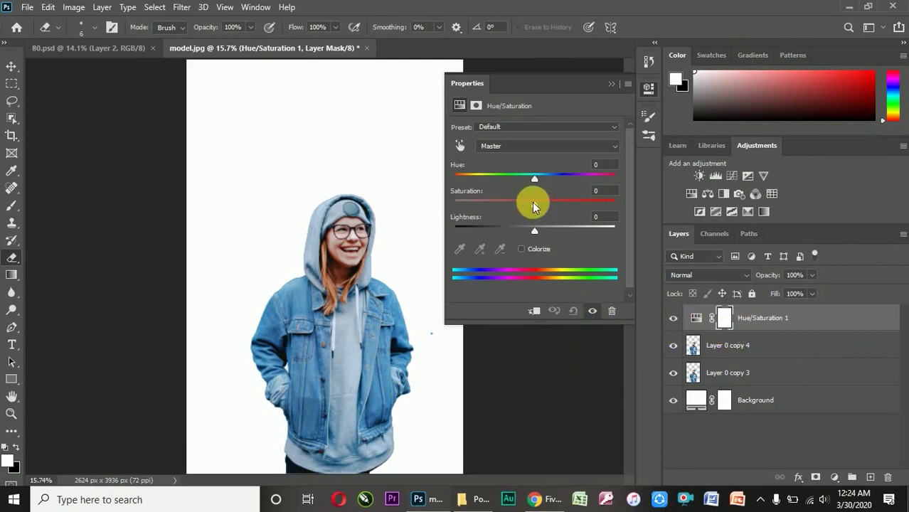
click(611, 83)
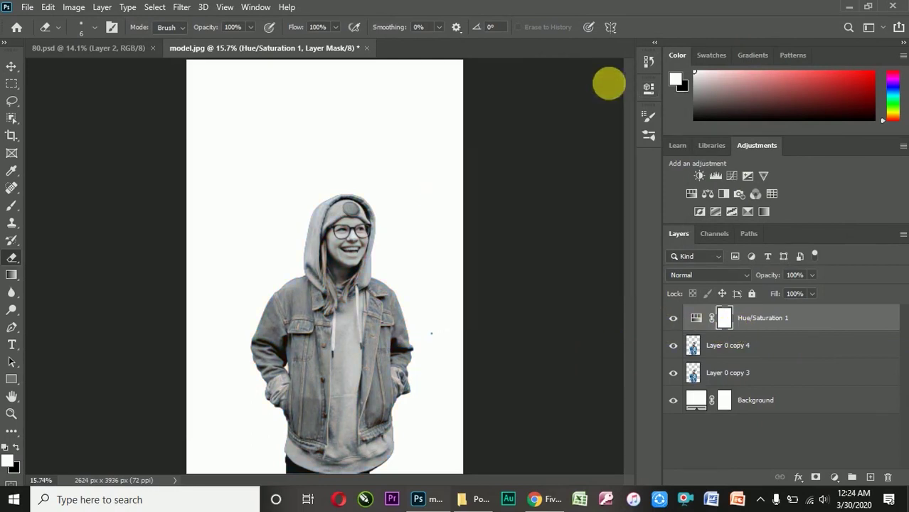
click(743, 348)
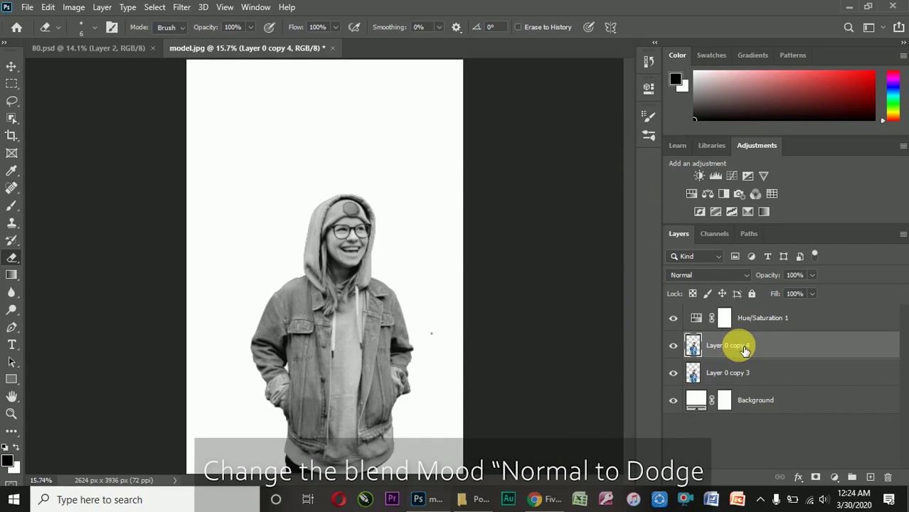
- Set Layer 0 copy 4 to Color Dodge blend mode and invert its colours
click(694, 276)
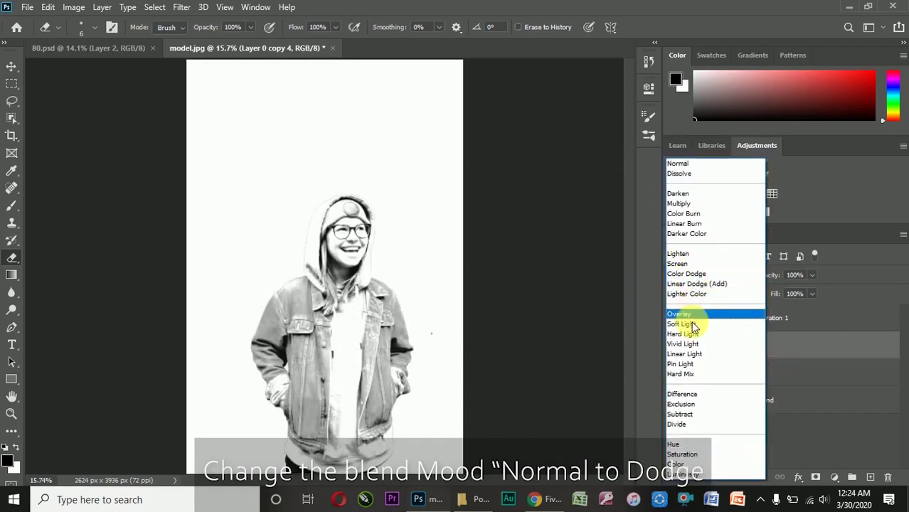
click(689, 274)
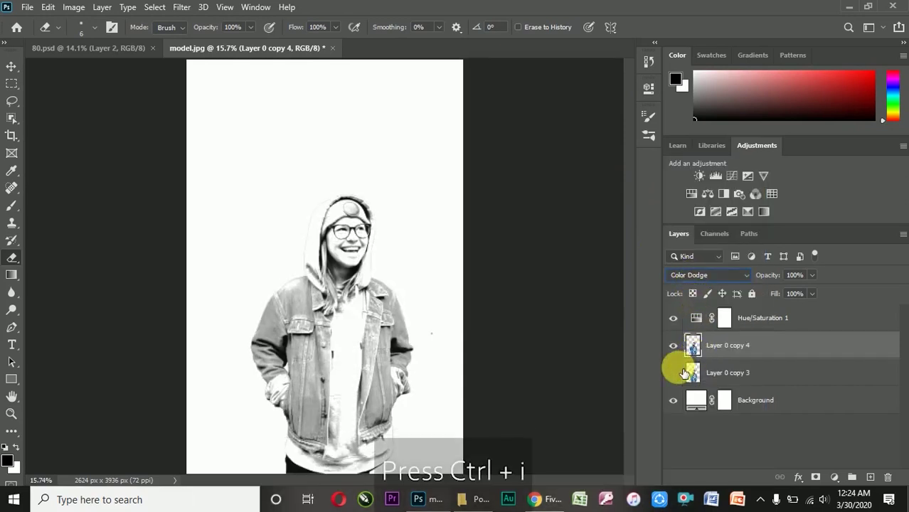
key(ctrl+i)
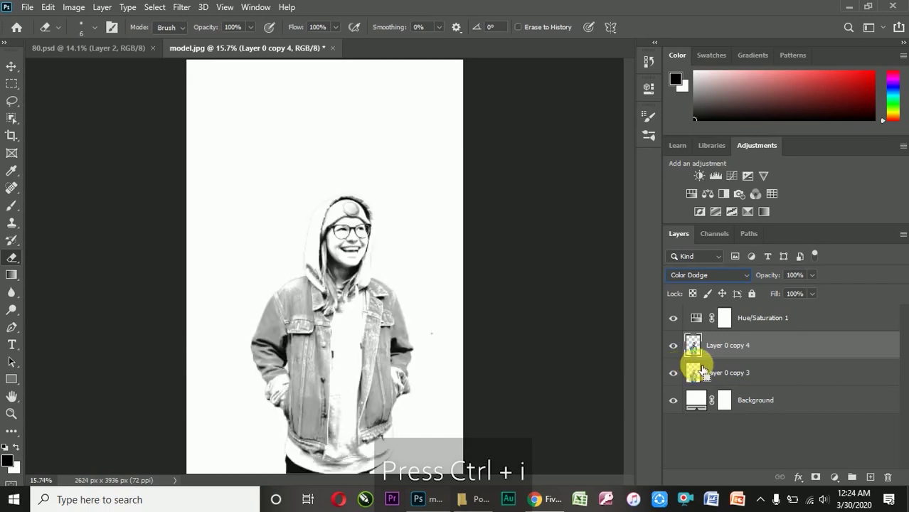
key(ctrl+i)
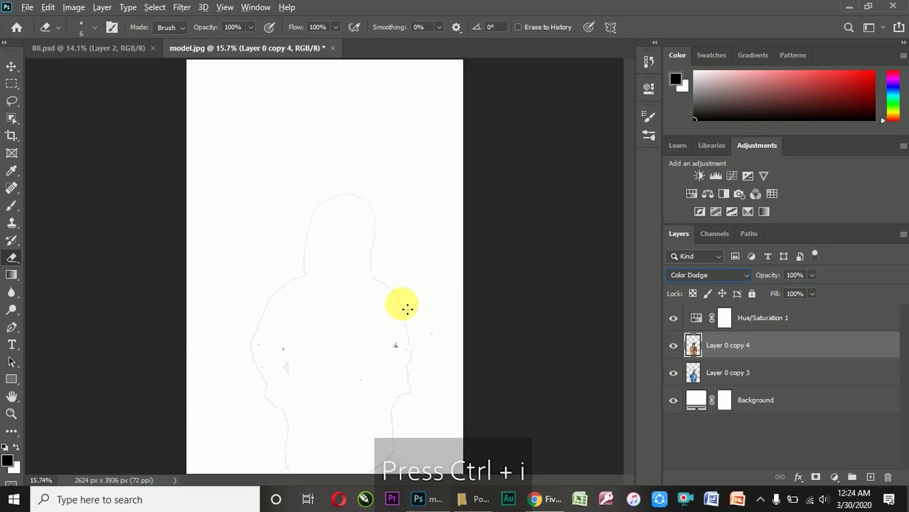
click(181, 7)
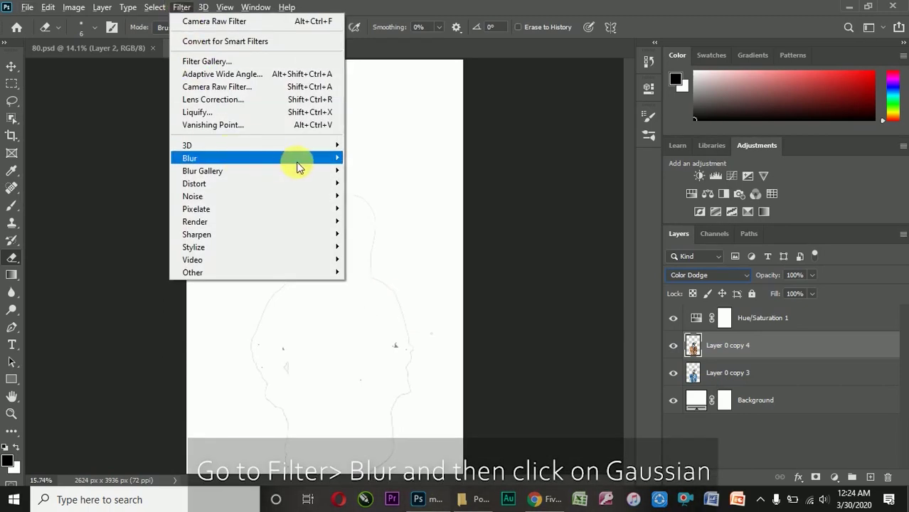
- Blur Layer 0 copy 4 with a 72.6-pixel Gaussian Blur
mouse_move(256, 158)
click(388, 209)
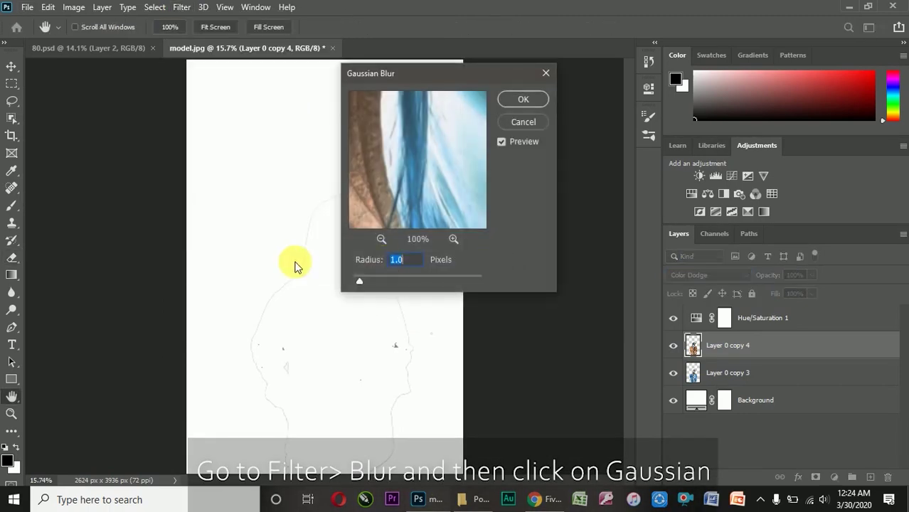
drag(378, 282, 430, 284)
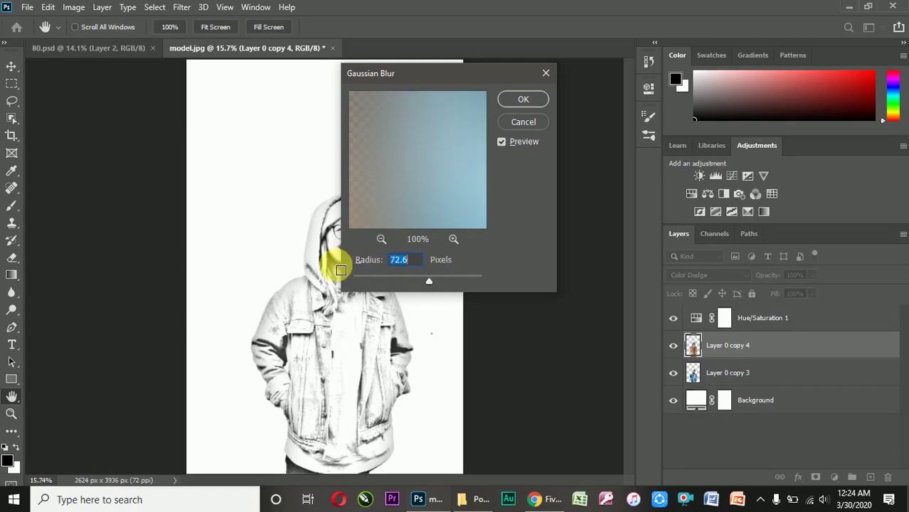
drag(468, 77, 546, 83)
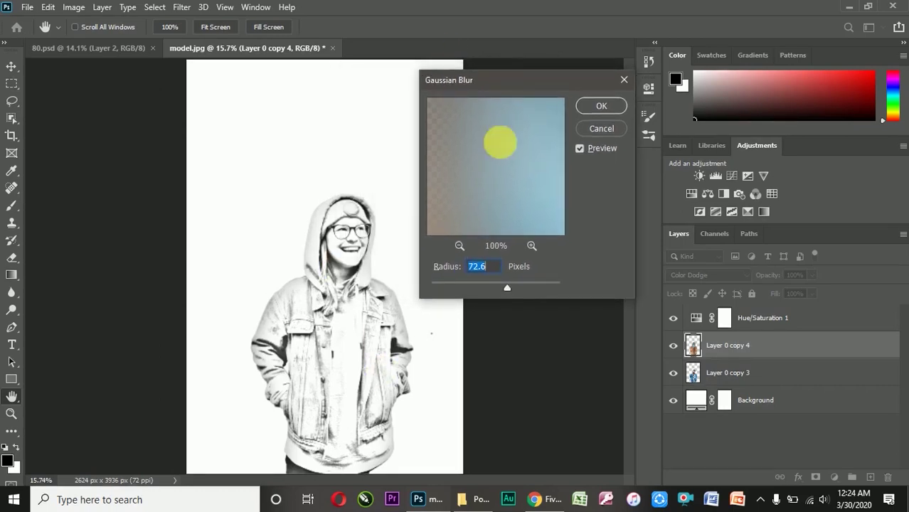
click(601, 107)
key(e)
scroll(416, 206, down, 3)
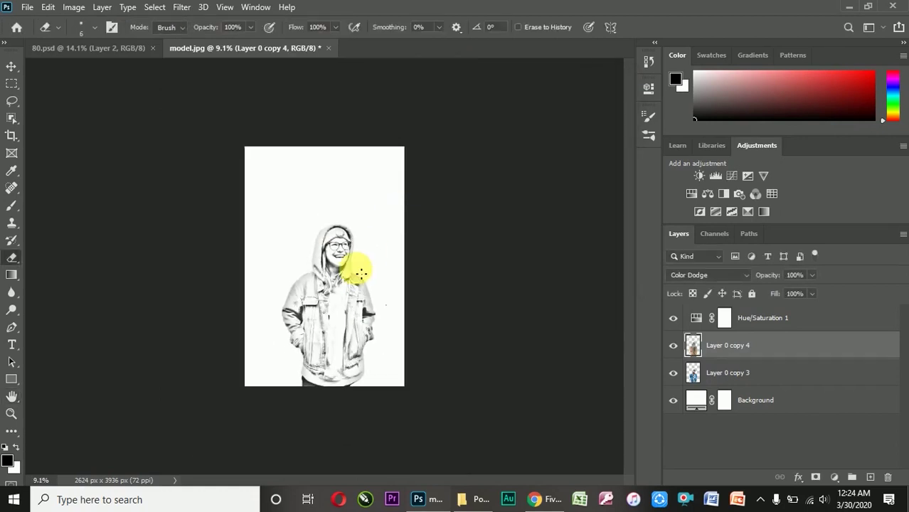
scroll(362, 274, up, 3)
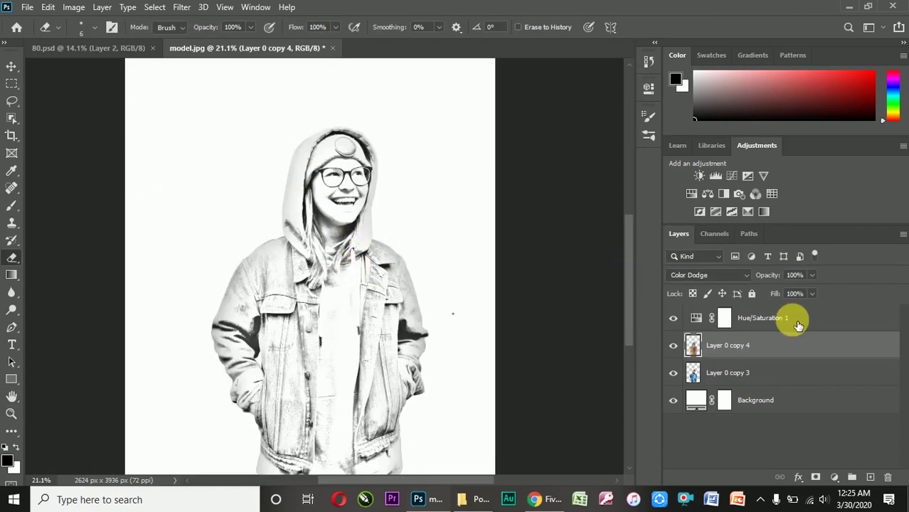
- Add a Levels 1 adjustment layer above Hue/Saturation 1 with its midtone value at 0.53
click(794, 318)
click(798, 477)
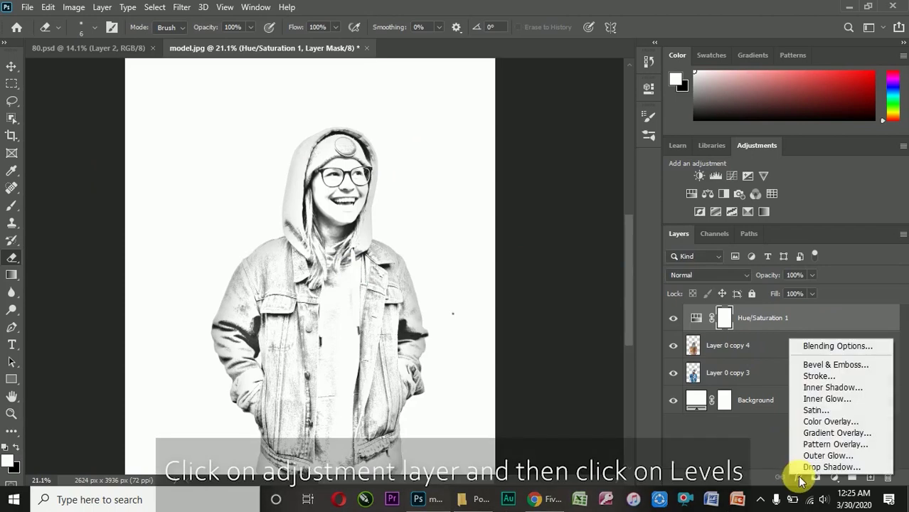
click(839, 478)
click(834, 477)
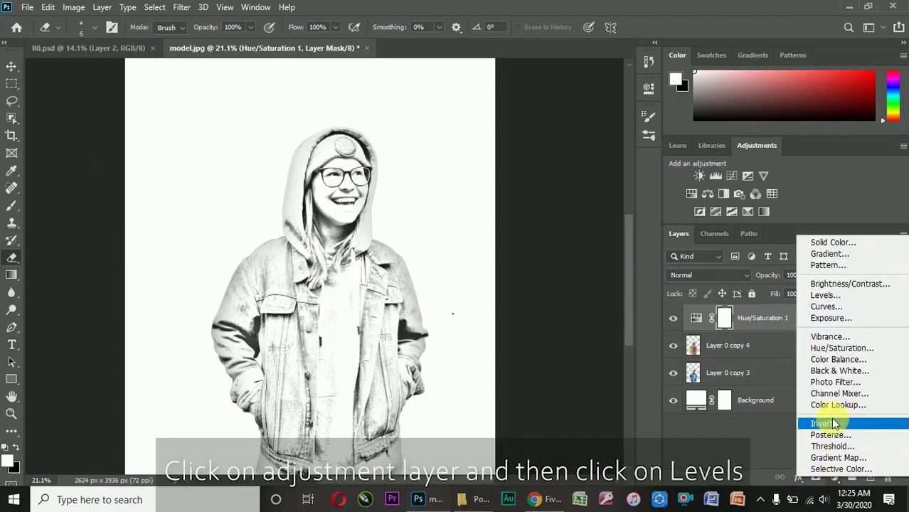
click(821, 296)
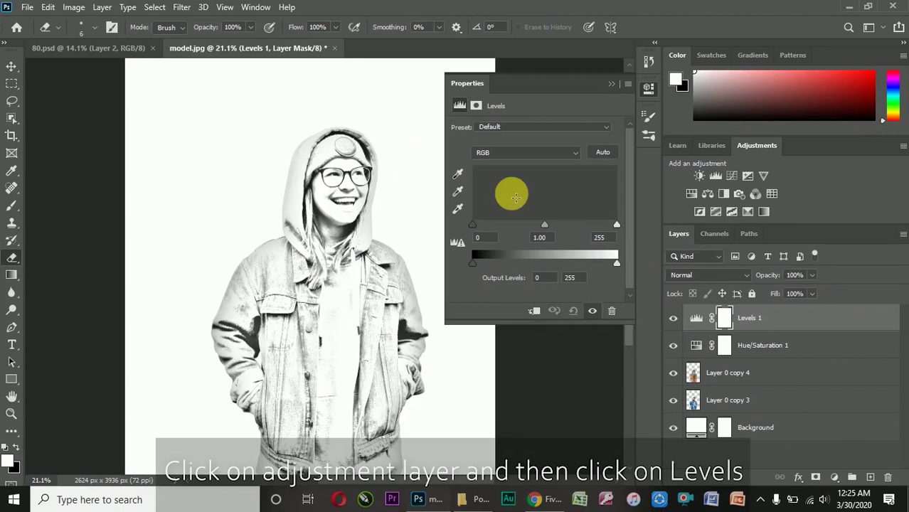
drag(545, 229, 566, 232)
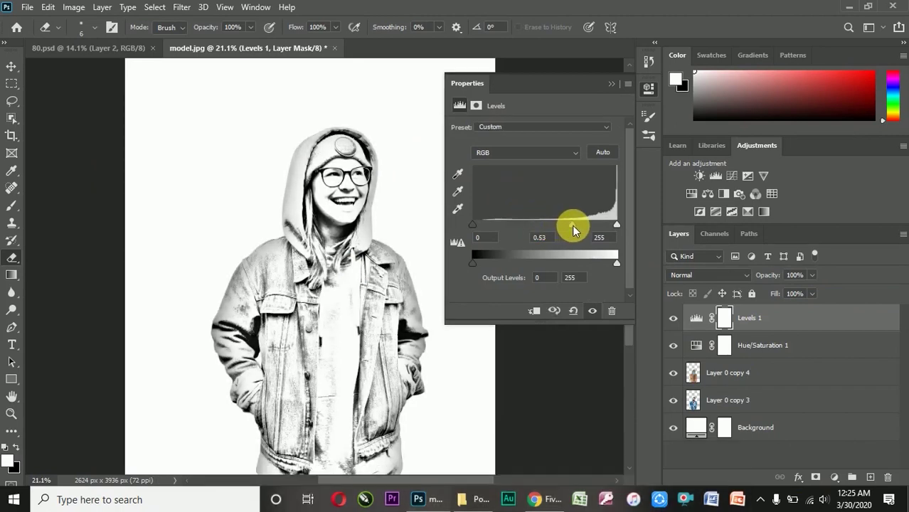
scroll(388, 203, down, 2)
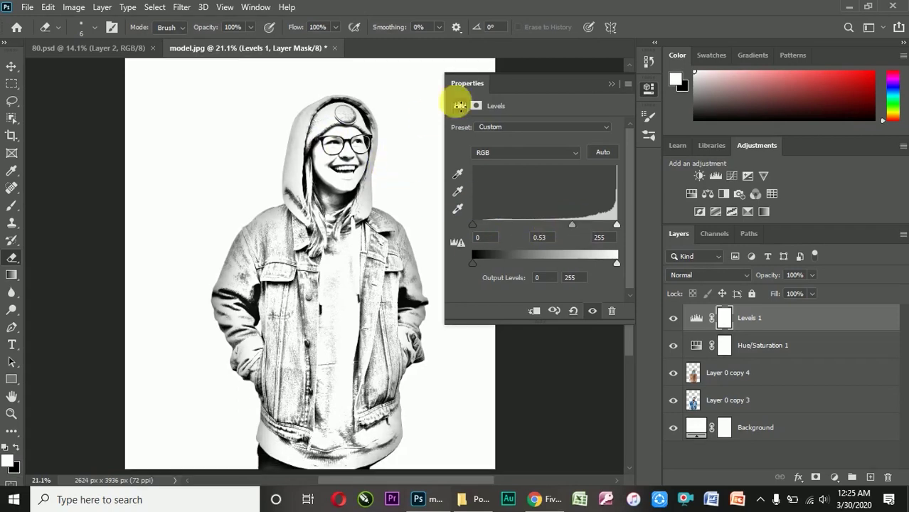
click(610, 81)
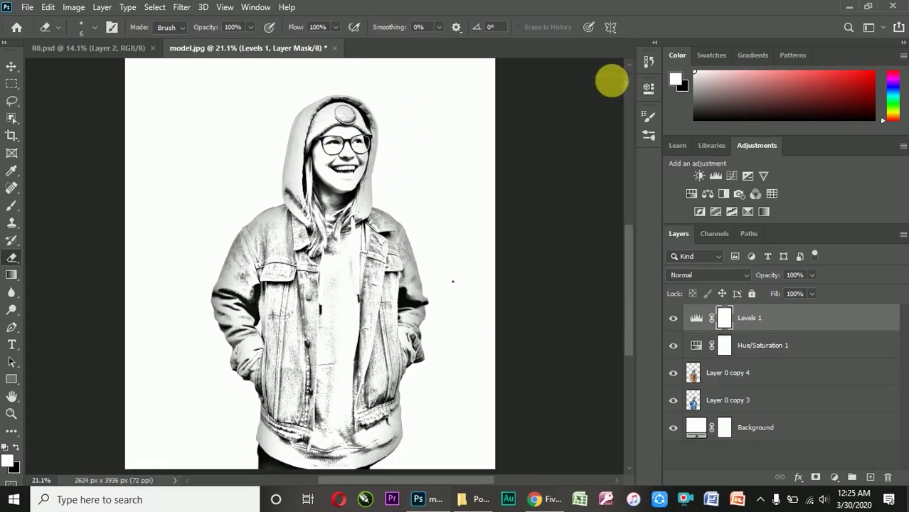
- Choose the Brush tool with black foreground and set brush opacity to about 46%
click(20, 208)
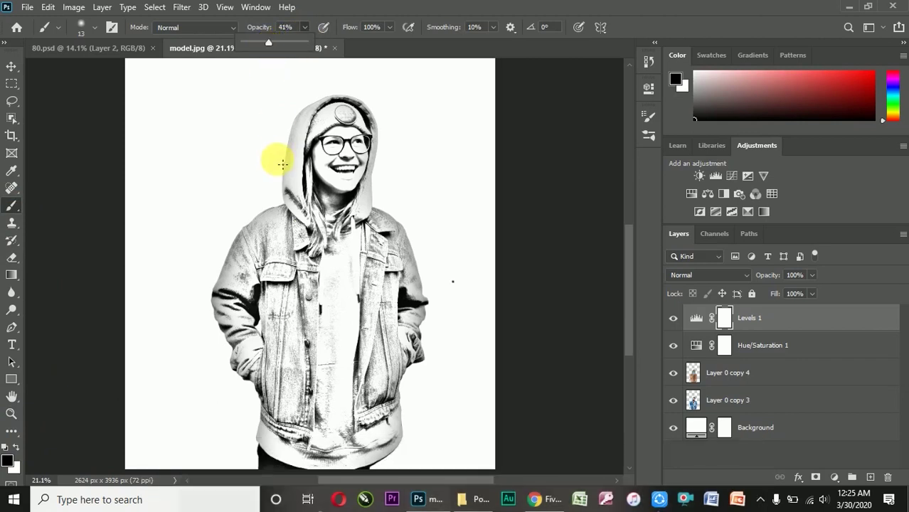
scroll(256, 227, up, 3)
scroll(266, 236, down, 2)
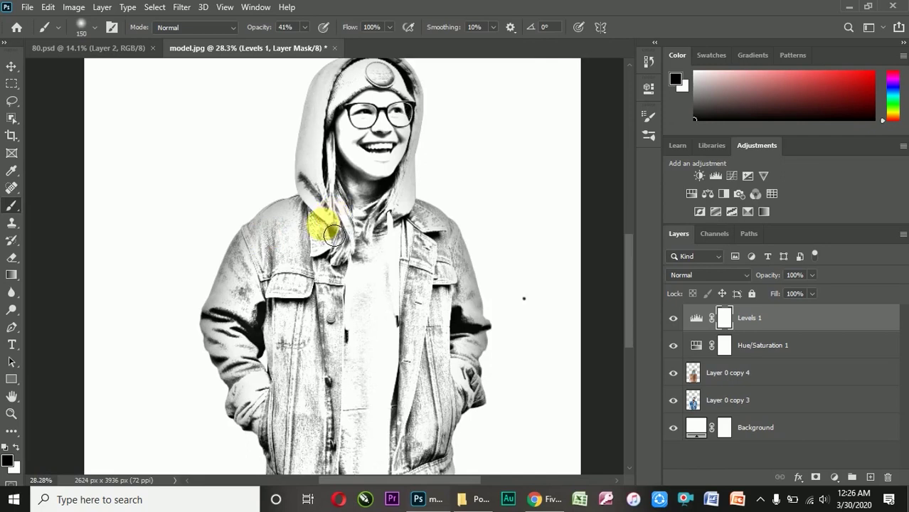
scroll(334, 227, up, 3)
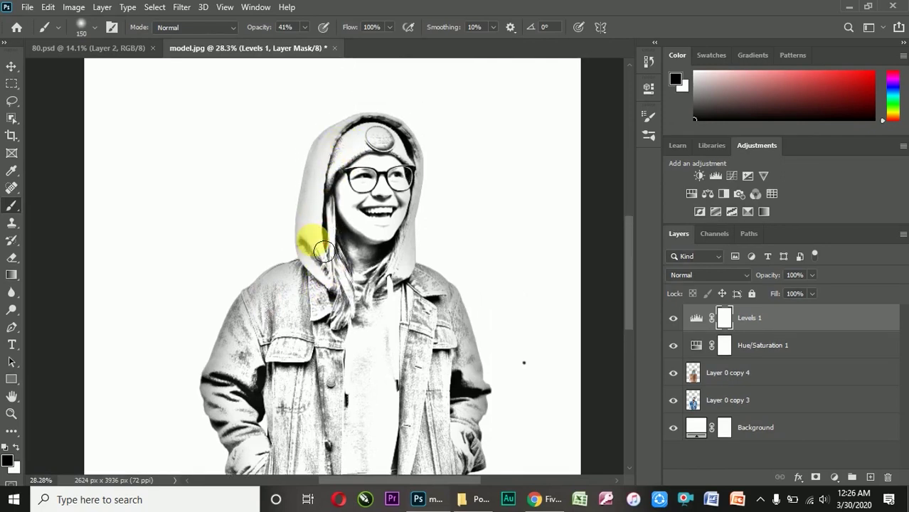
click(16, 446)
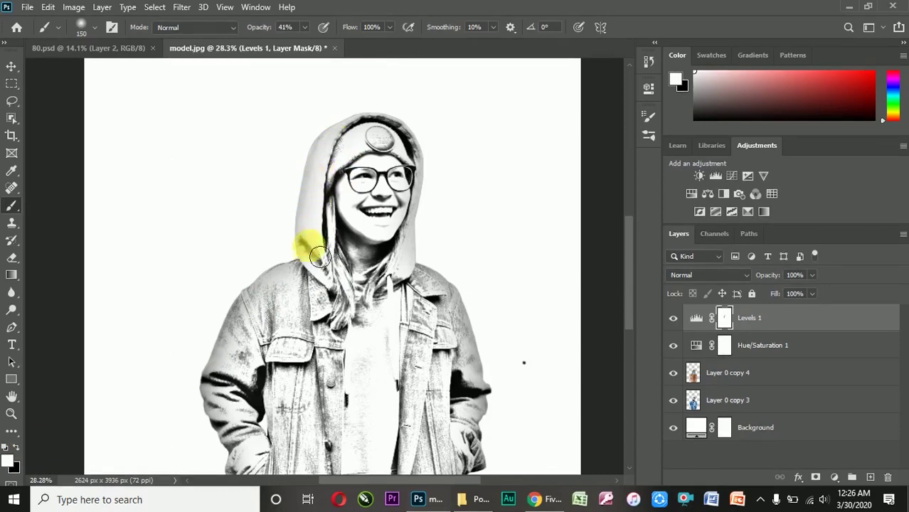
click(18, 446)
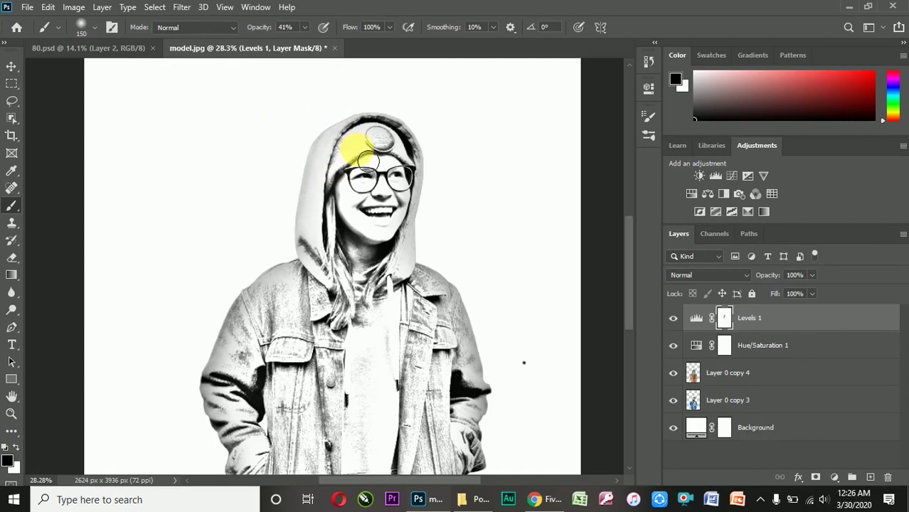
click(304, 27)
drag(305, 42, 313, 42)
- Paint the Levels 1 mask over the hood edge, both shoulders and both sleeves
drag(330, 134, 337, 213)
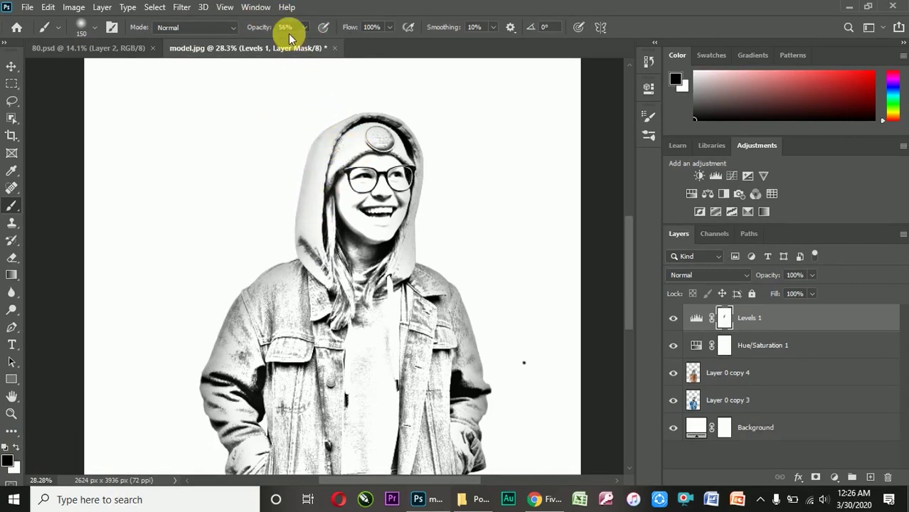
drag(318, 304, 256, 342)
drag(241, 384, 237, 370)
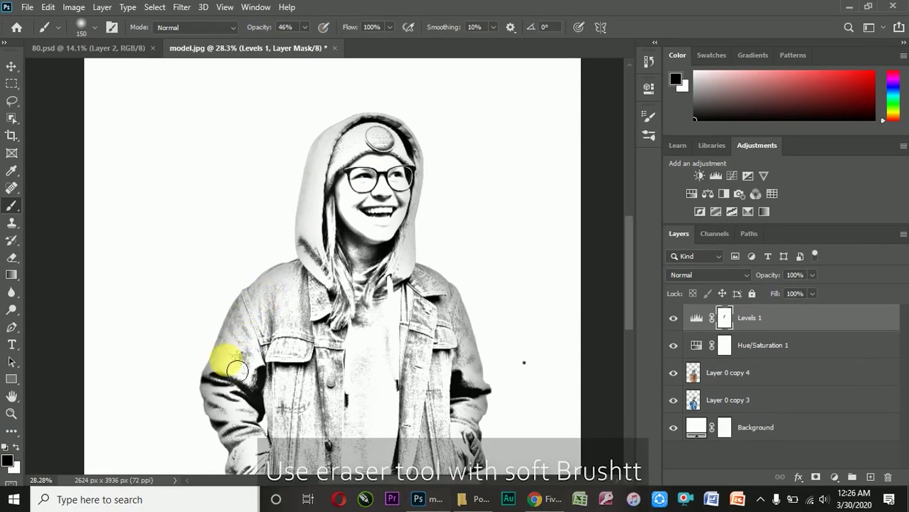
scroll(245, 393, down, 3)
scroll(283, 382, up, 2)
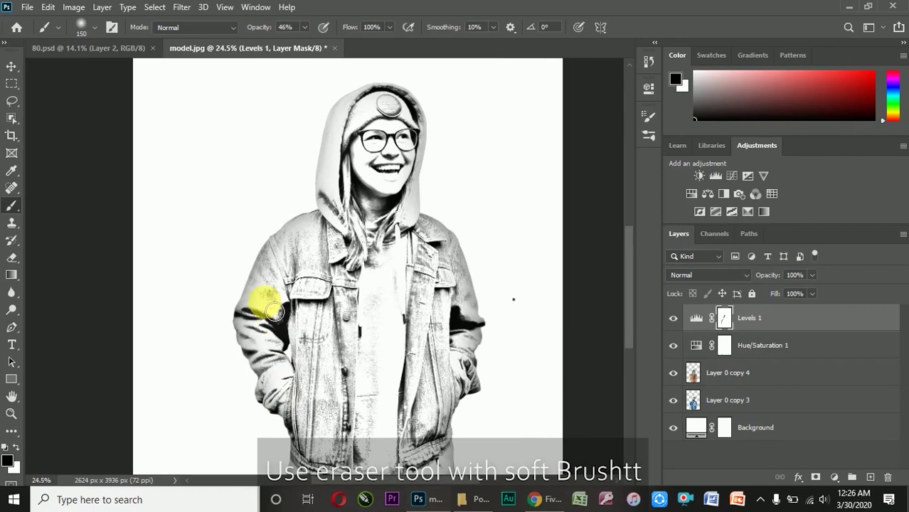
mouse_move(340, 236)
mouse_down()
mouse_move(254, 364)
mouse_move(301, 418)
mouse_up()
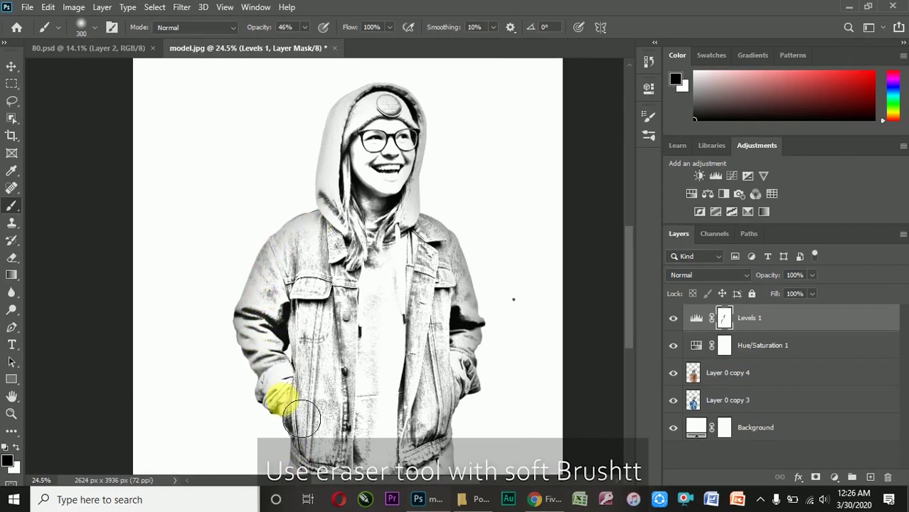
mouse_move(471, 467)
mouse_down()
mouse_move(487, 325)
mouse_move(437, 206)
mouse_move(426, 96)
mouse_move(331, 154)
mouse_move(273, 248)
mouse_move(270, 277)
mouse_up()
scroll(270, 277, down, 3)
- Scale Layer 0 copy 4 and copy 3 together to about 125% with Free Transform
scroll(314, 264, down, 2)
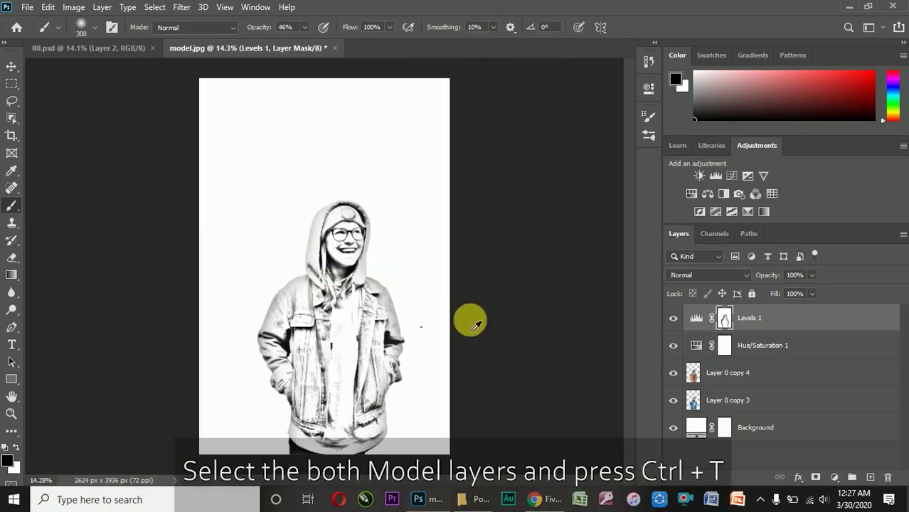
click(743, 386)
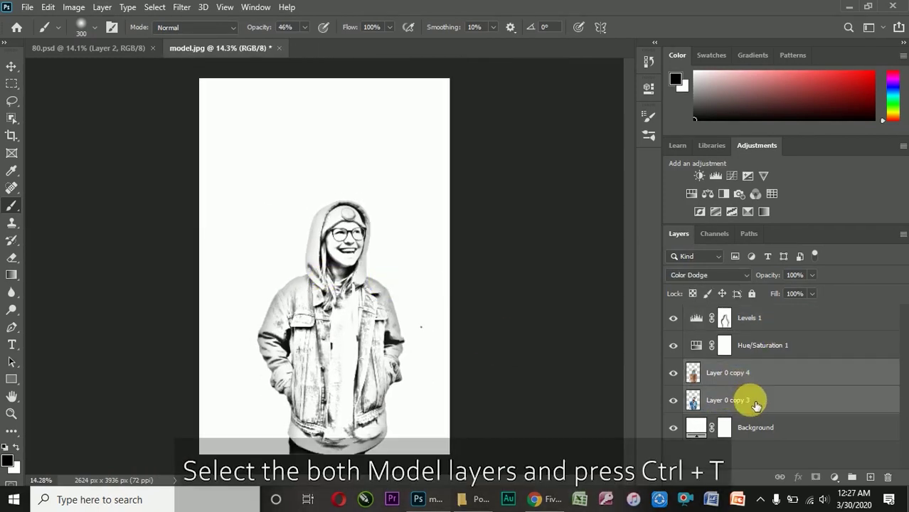
key(ctrl+t)
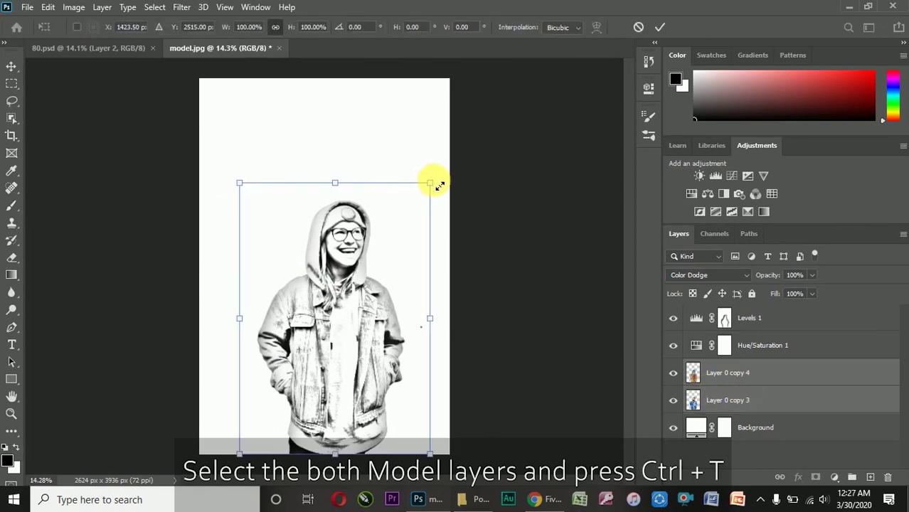
drag(437, 181, 474, 154)
drag(352, 247, 349, 211)
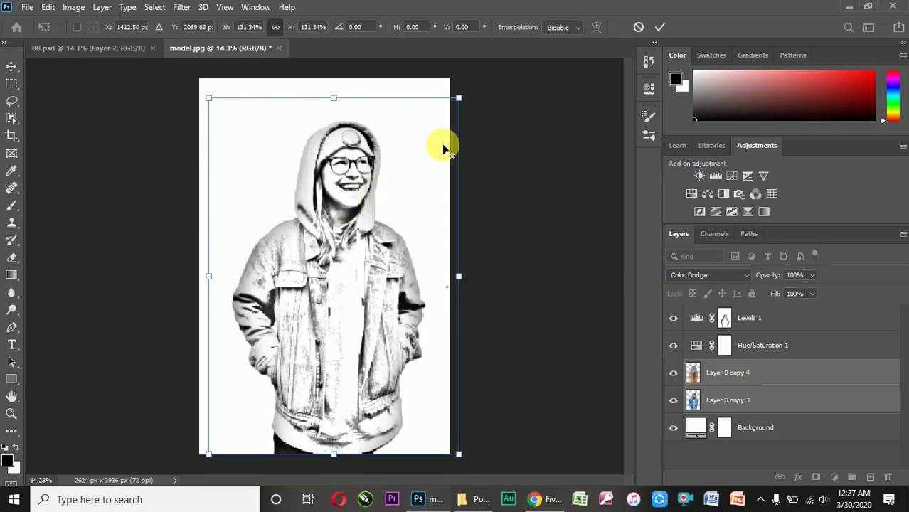
drag(464, 96, 457, 103)
drag(381, 234, 382, 242)
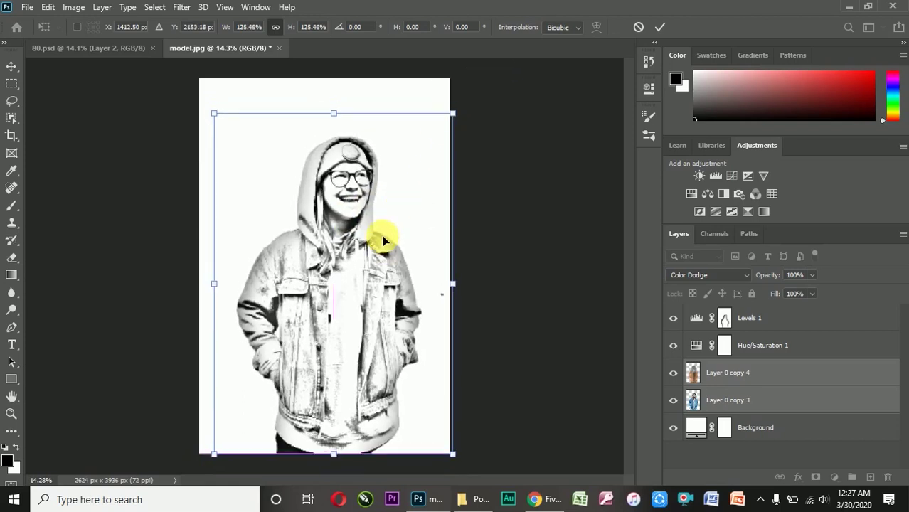
click(660, 27)
key(b)
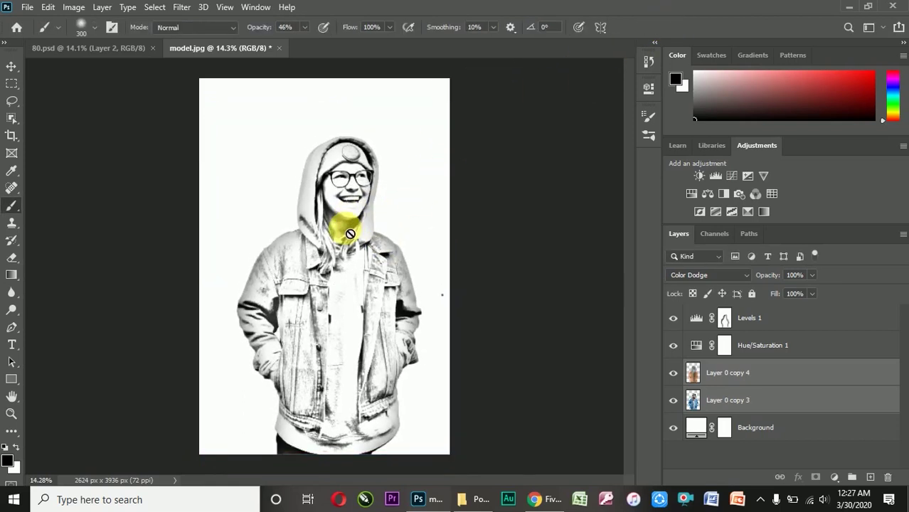
scroll(350, 234, up, 3)
scroll(351, 235, down, 3)
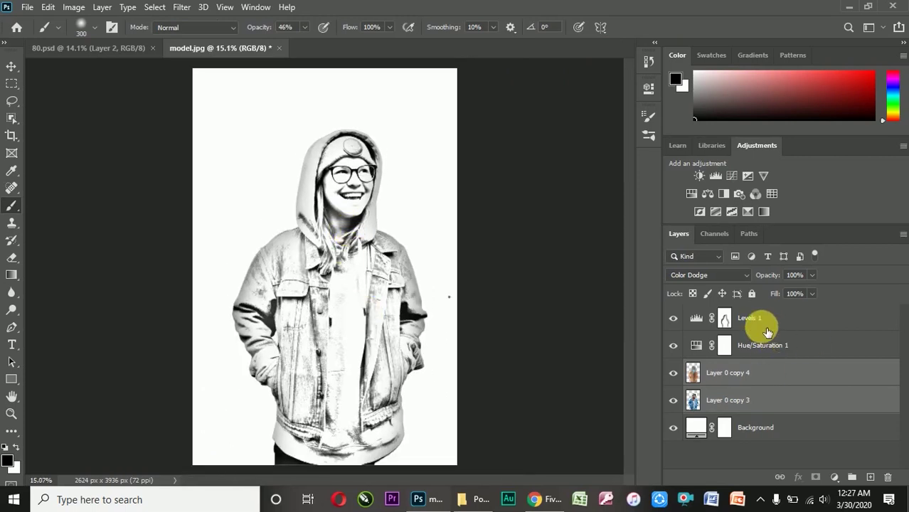
- Hide Levels 1, Hue/Saturation 1 and Layer 0 copy 4, leaving merged sketch Layer 1 on top
click(767, 333)
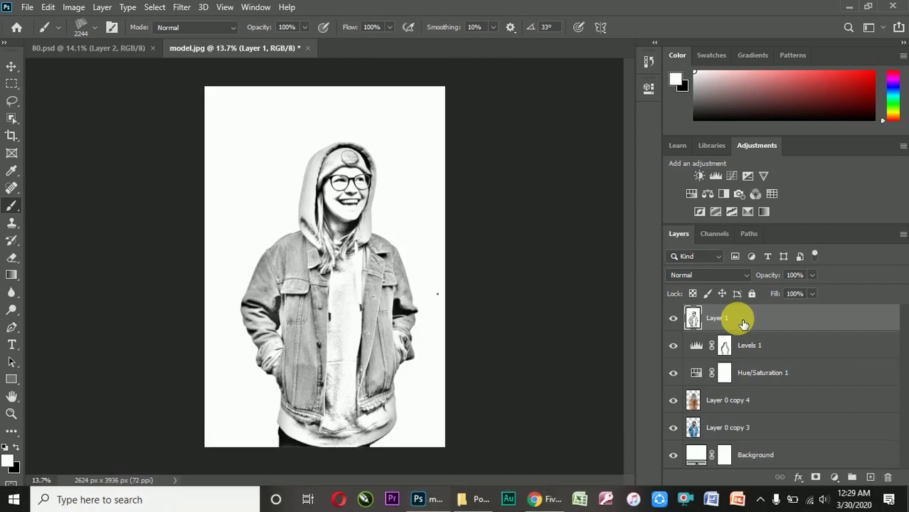
click(674, 318)
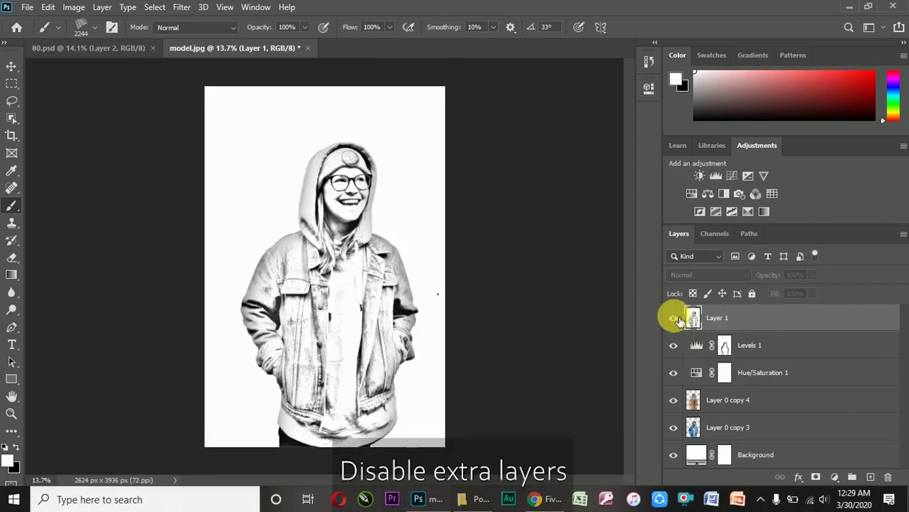
click(673, 373)
click(672, 345)
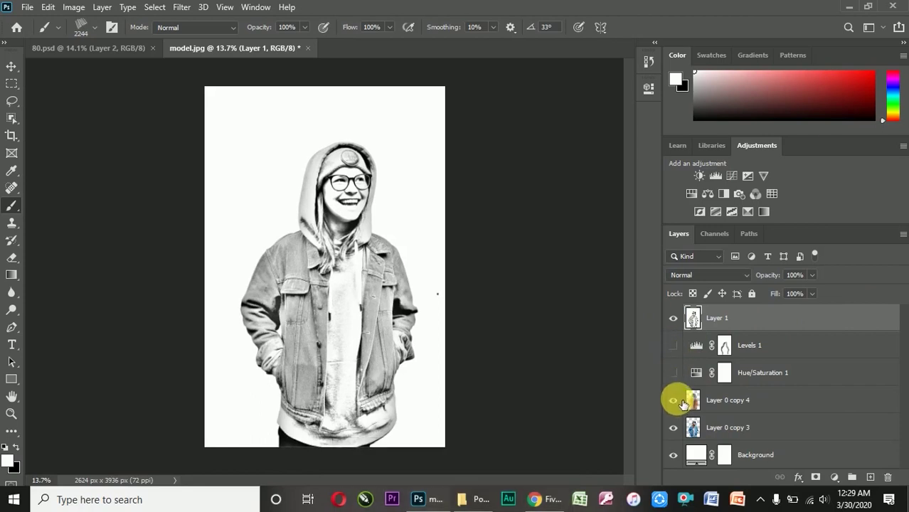
click(673, 401)
scroll(361, 240, down, 2)
scroll(352, 244, up, 3)
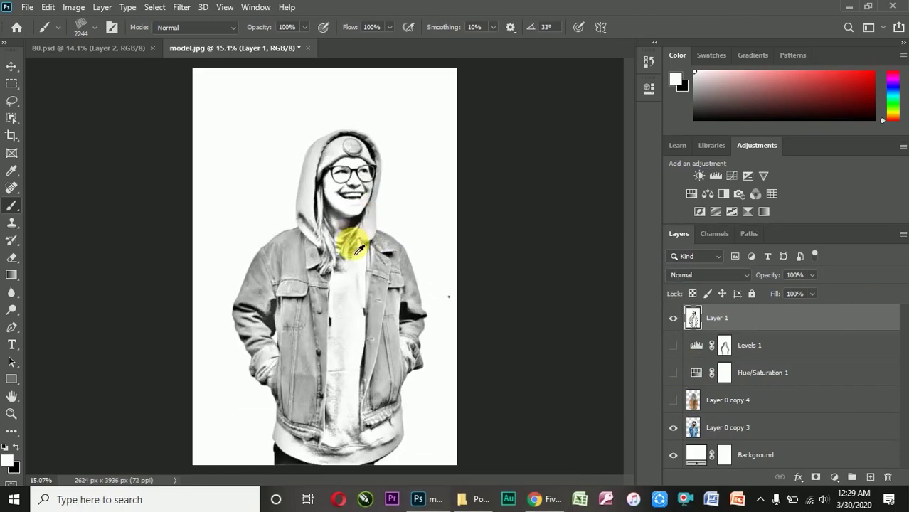
- Add a white layer mask to Layer 1 and pick the 2244 pencil-hatch brush tip
click(817, 481)
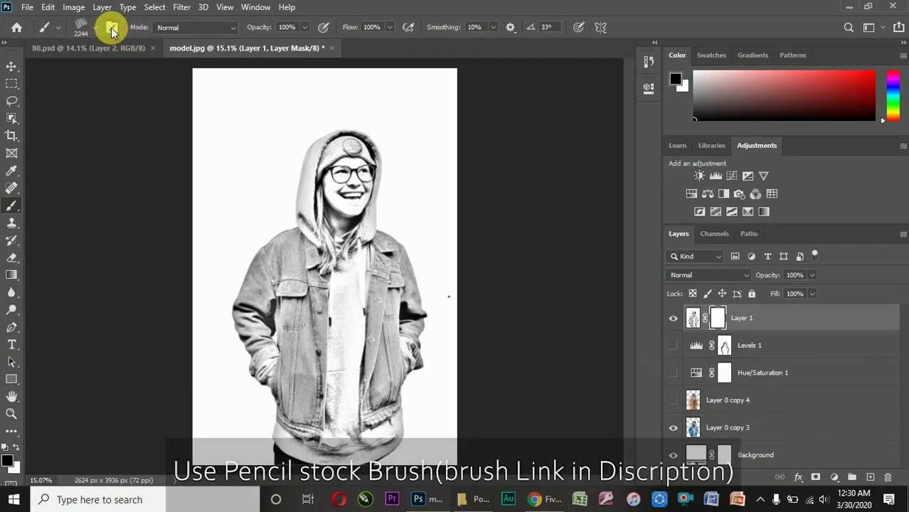
click(112, 29)
scroll(626, 145, down, 1)
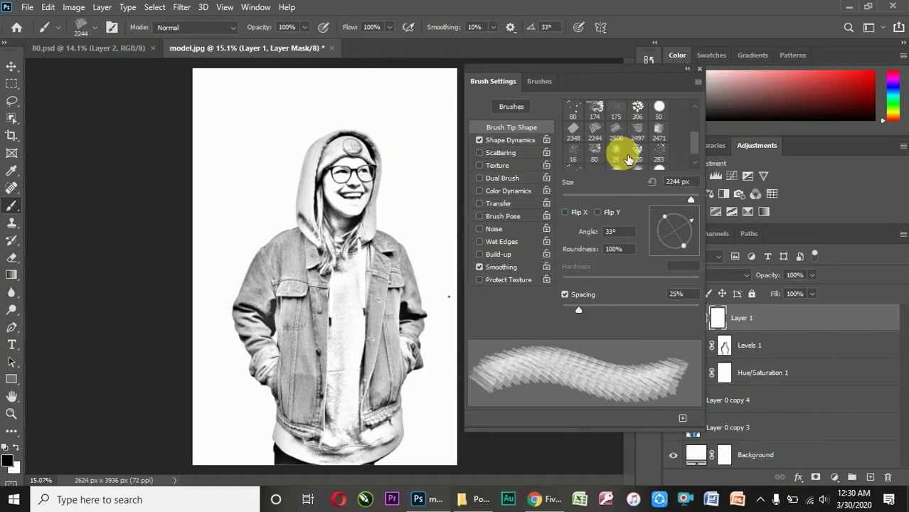
click(599, 137)
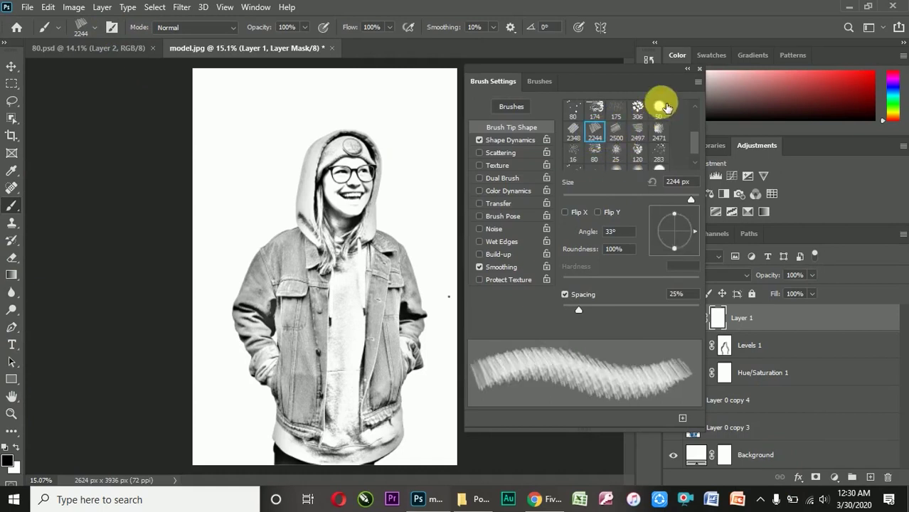
click(687, 69)
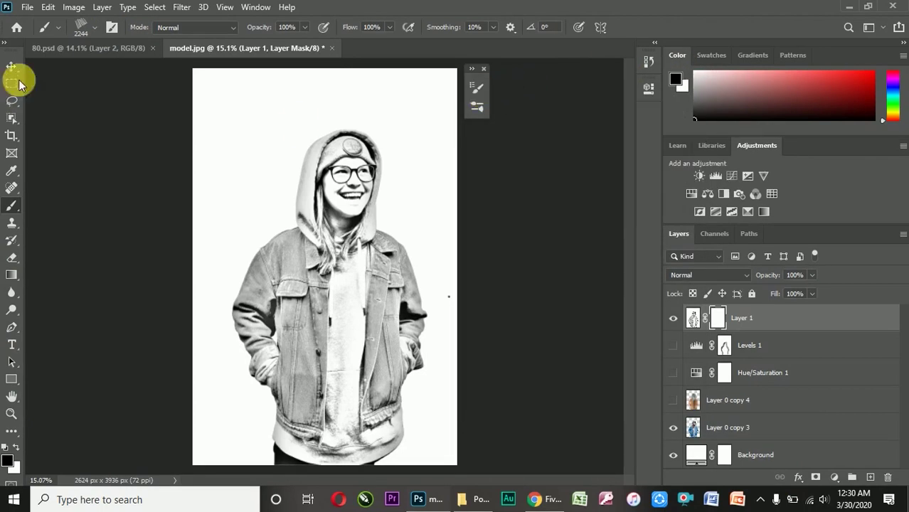
- Set the hatch tip to 37° at 1700 px and reveal colour on the jacket's left shoulder
click(111, 27)
drag(400, 89, 607, 113)
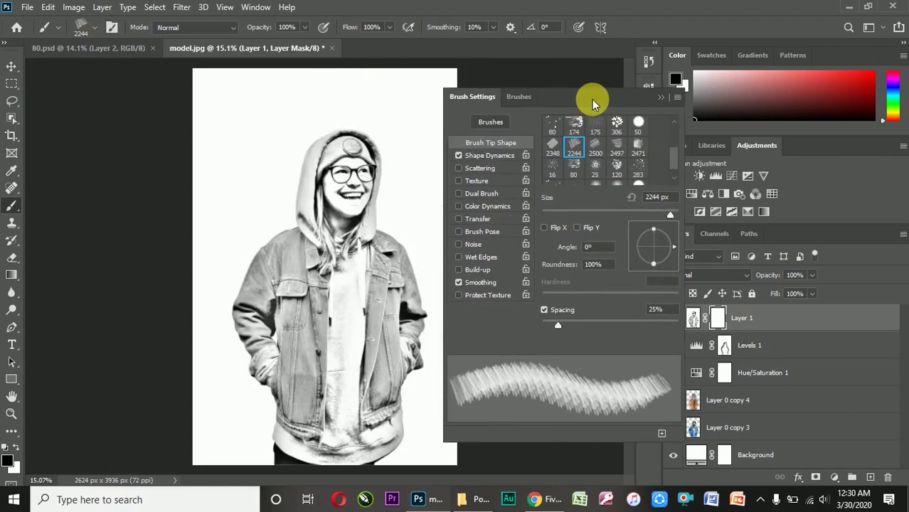
drag(688, 254, 684, 243)
mouse_move(233, 274)
mouse_down()
mouse_move(250, 307)
mouse_move(231, 407)
mouse_up()
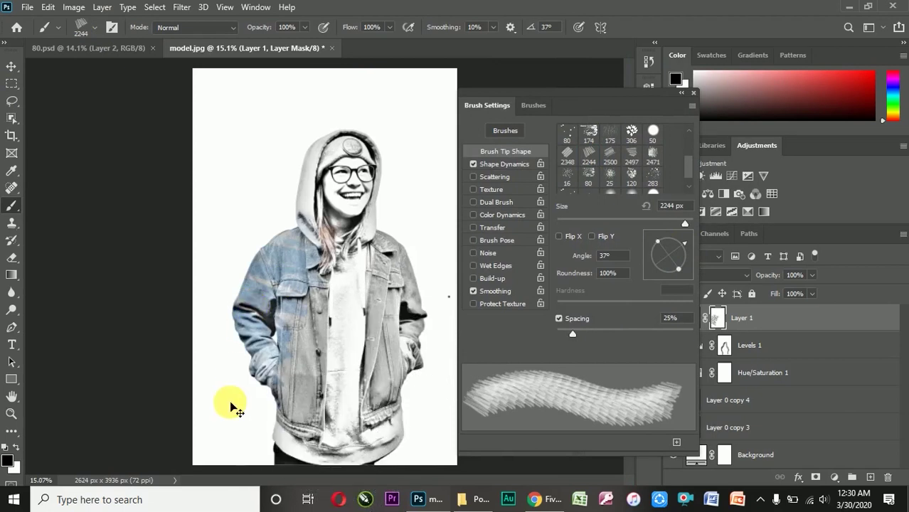
key(ctrl+z)
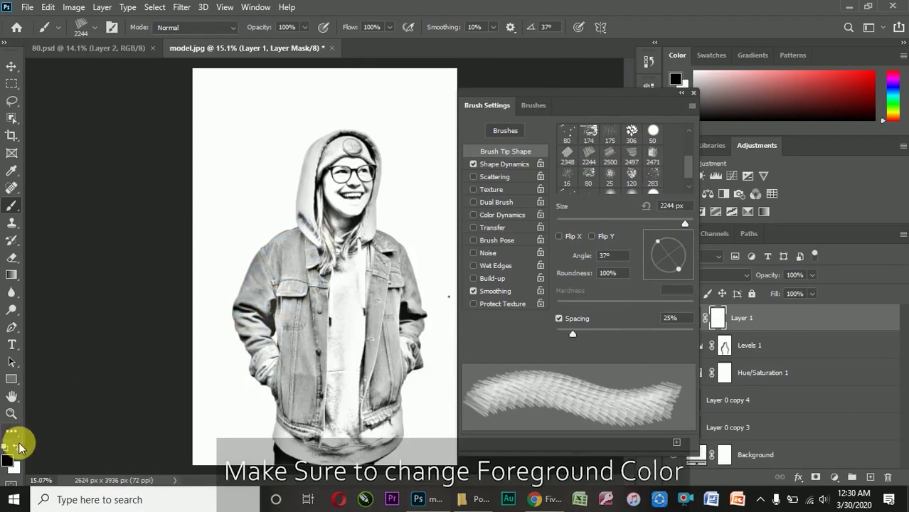
drag(274, 306, 202, 356)
key(ctrl+z)
key(bracketleft)
key(bracketleft)
key(bracketleft)
click(272, 283)
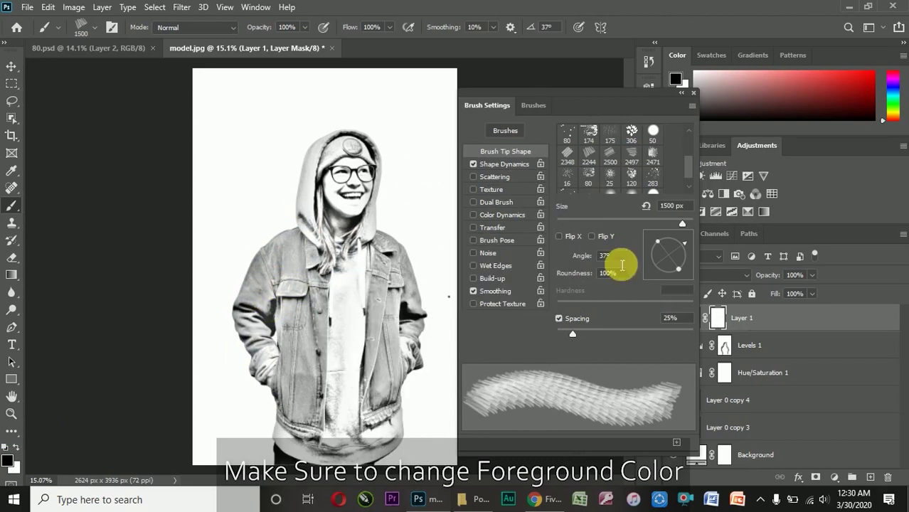
- Reveal blue denim over the left sleeve, chest and shoulder with the tip angled at 63°
drag(689, 248, 676, 240)
mouse_move(227, 300)
mouse_down()
mouse_move(165, 357)
mouse_move(234, 217)
mouse_move(254, 416)
mouse_up()
mouse_move(265, 366)
mouse_down()
mouse_move(247, 278)
mouse_move(269, 233)
mouse_move(270, 199)
mouse_move(193, 233)
mouse_up()
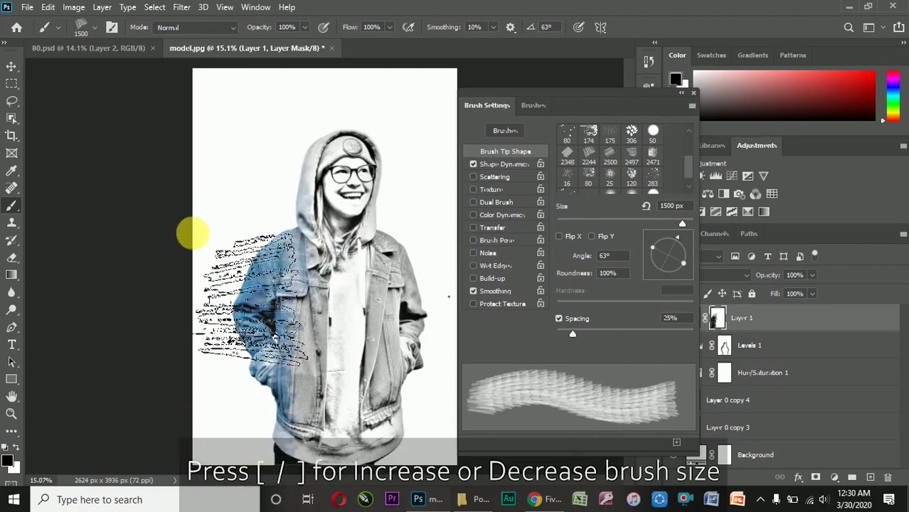
drag(681, 235, 685, 243)
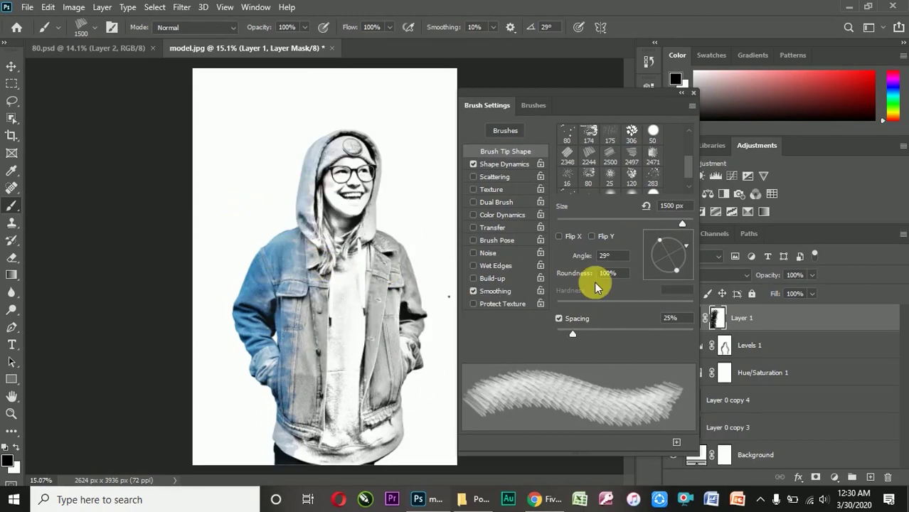
drag(683, 247, 674, 236)
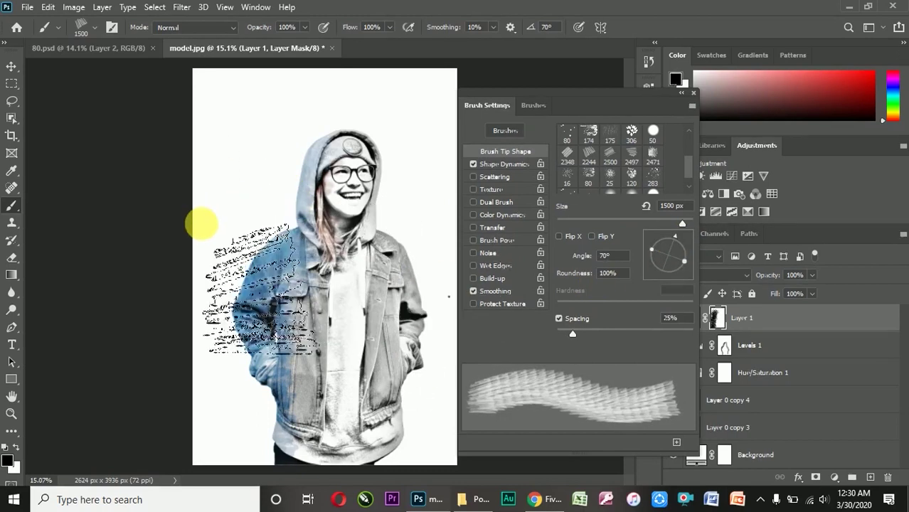
key([)
key([)
key([)
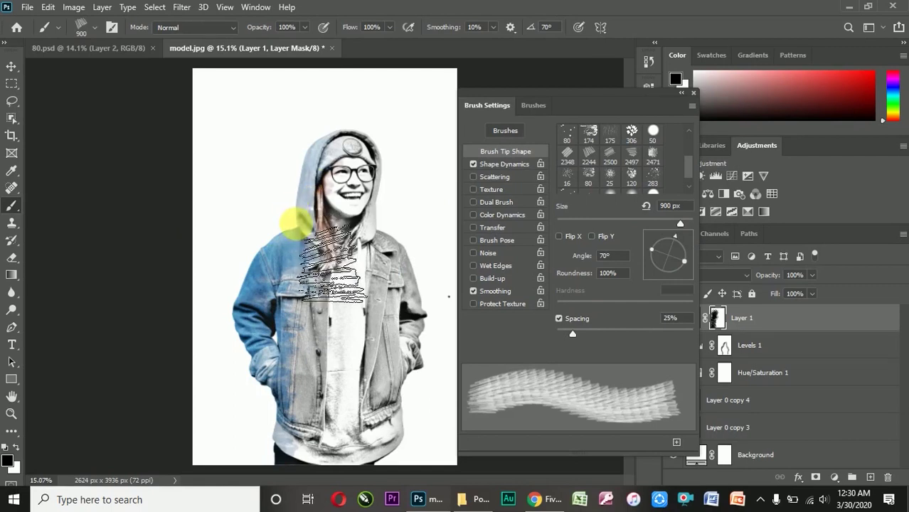
key(bracketleft)
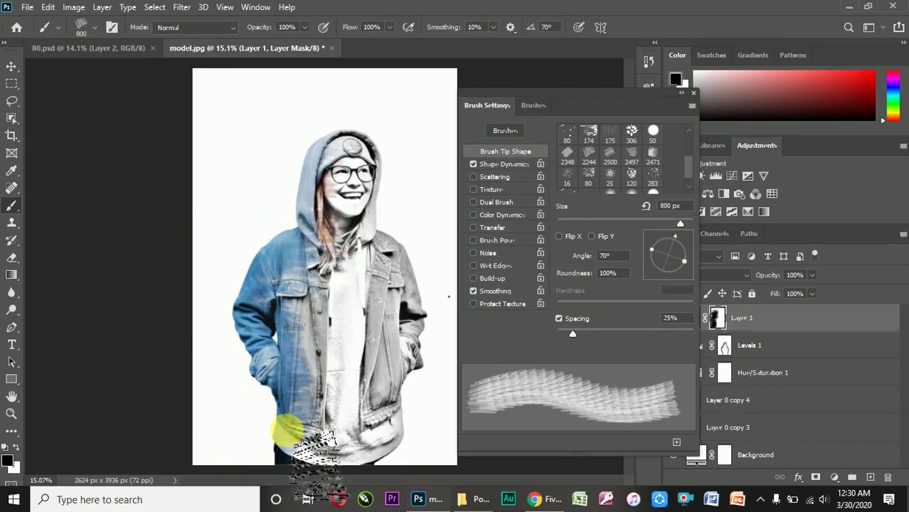
- Set up the 2471 hatch brush at 64% opacity, 250 px and -51° angle
click(651, 150)
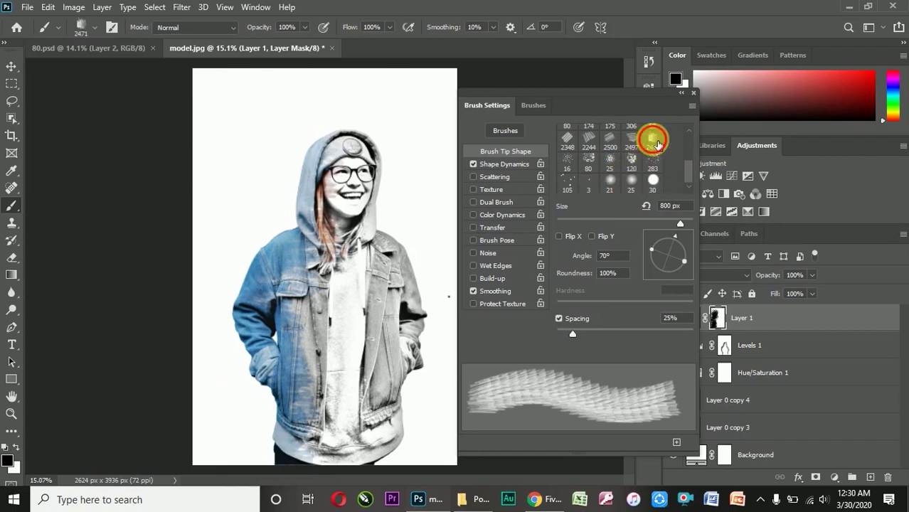
key(bracketleft)
key(bracketleft)
key(bracketleft)
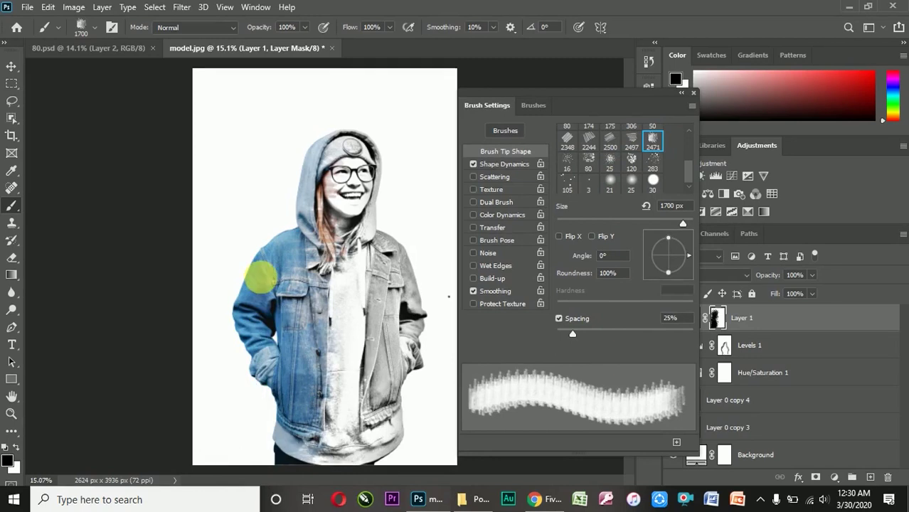
key(bracketleft)
key(bracketleft)
key(bracketleft)
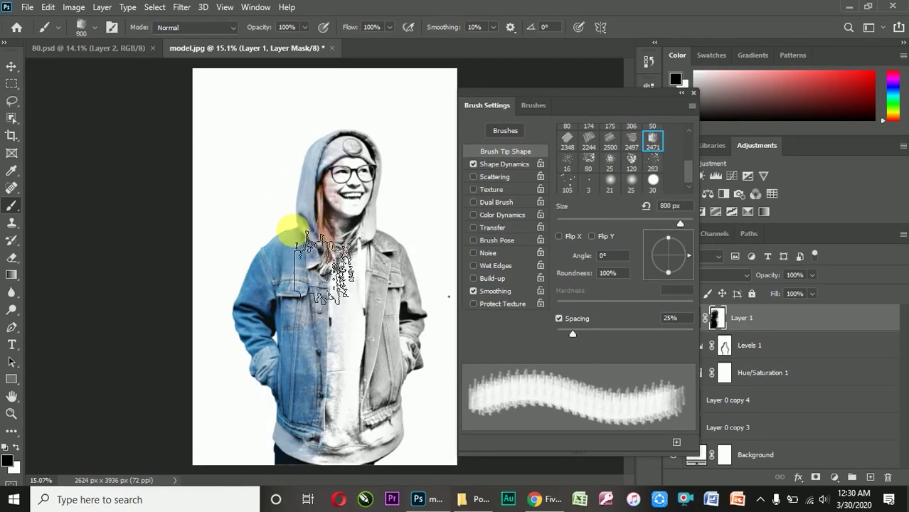
scroll(298, 191, up, 3)
scroll(345, 186, up, 2)
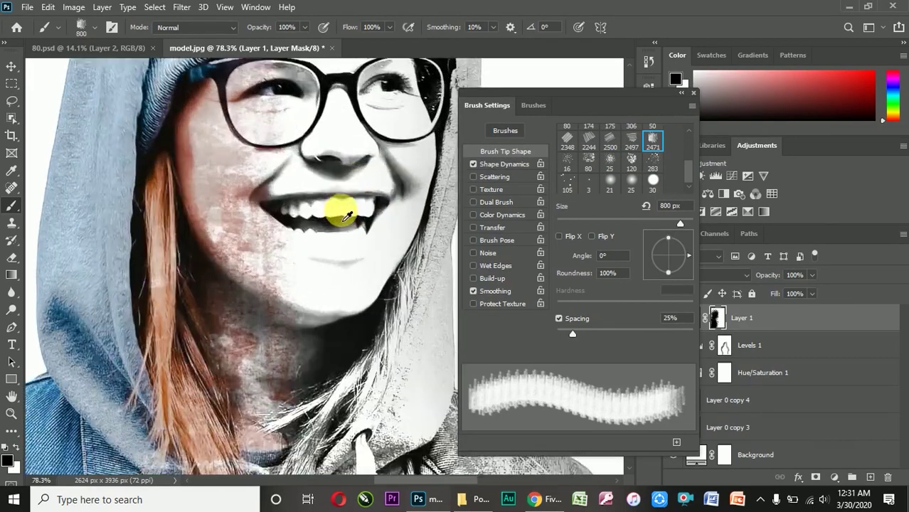
drag(282, 56, 285, 55)
key(bracketleft)
key(bracketleft)
key(bracketleft)
key(bracketleft)
key(bracketleft)
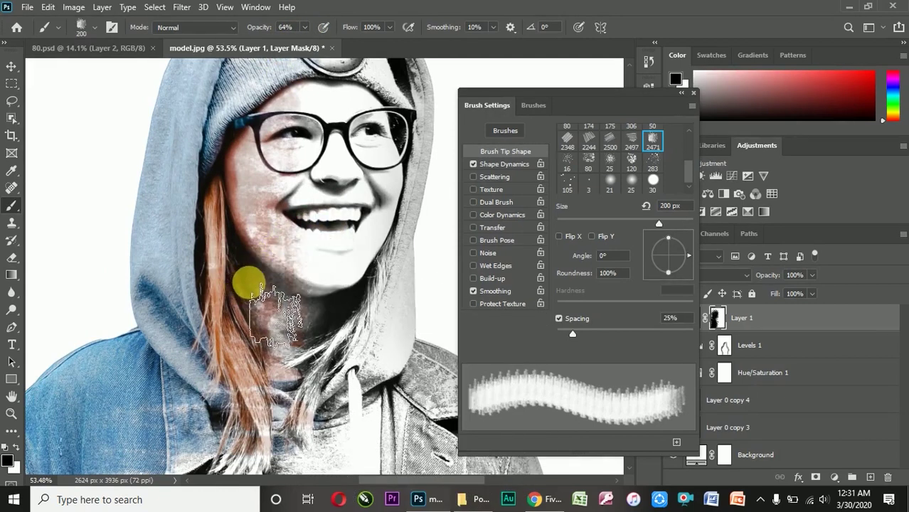
key(bracketright)
key(bracketright)
key(bracketright)
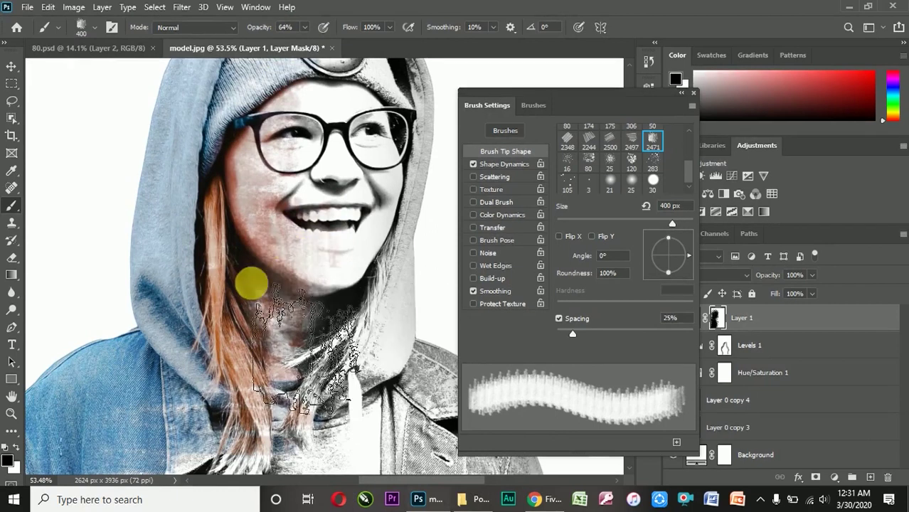
drag(653, 248, 677, 260)
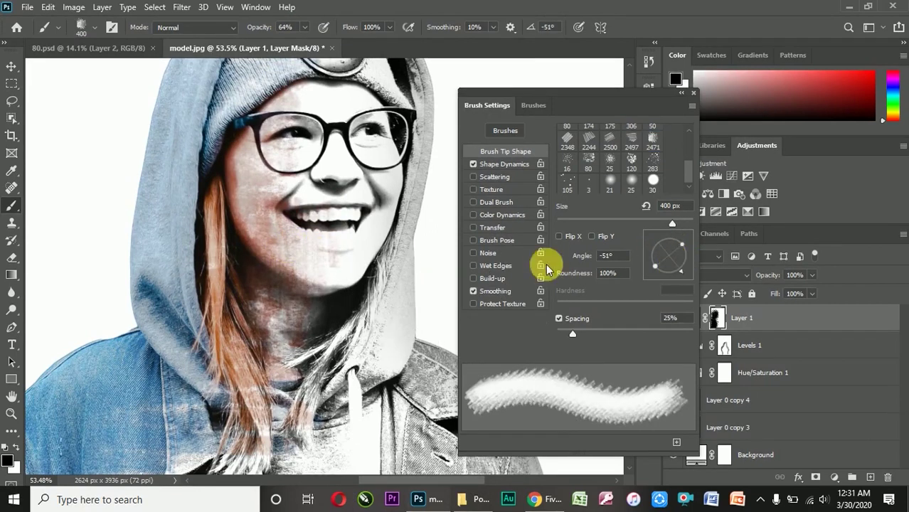
key(bracketright)
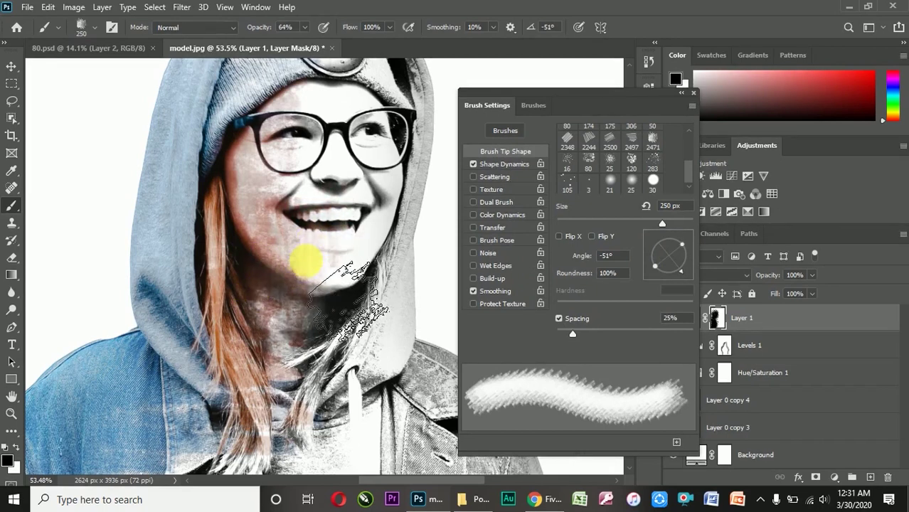
scroll(239, 239, down, 1)
scroll(263, 222, up, 1)
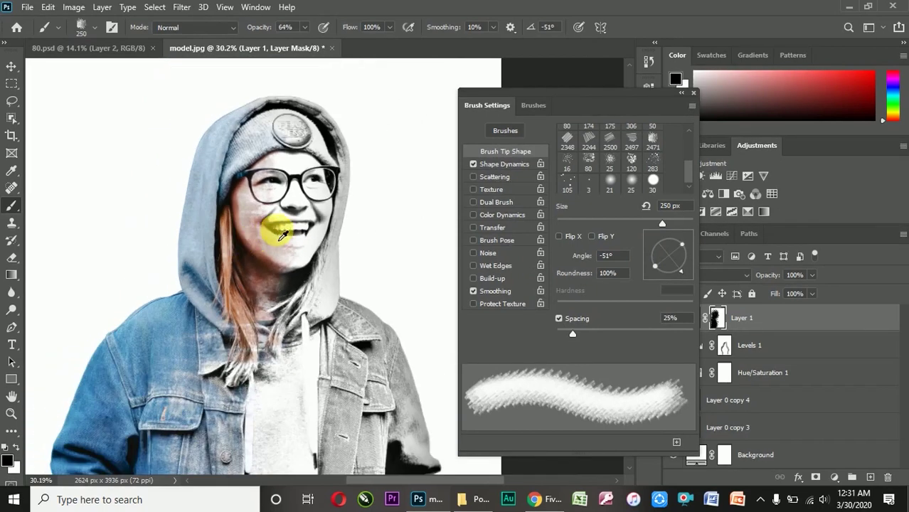
- Reveal natural colour on the upper and lower teeth with a 30 px soft round brush at 100% opacity
click(630, 181)
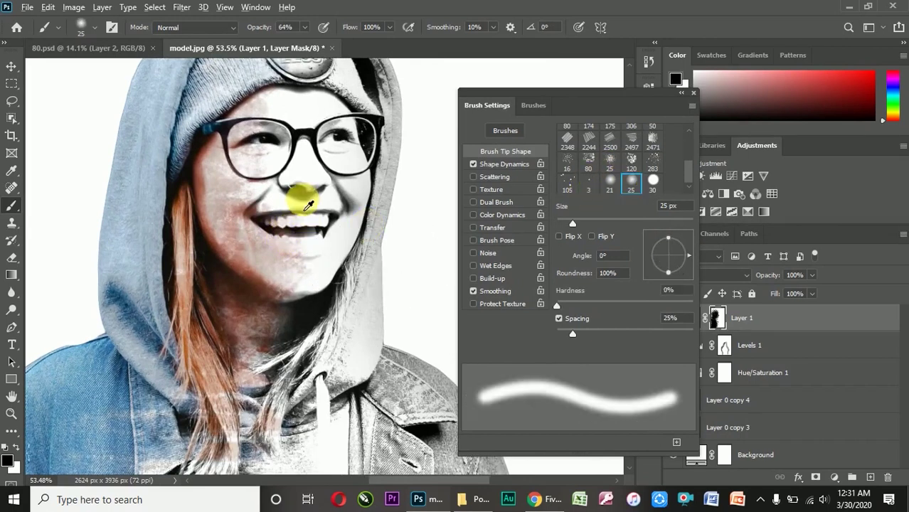
scroll(313, 234, up, 3)
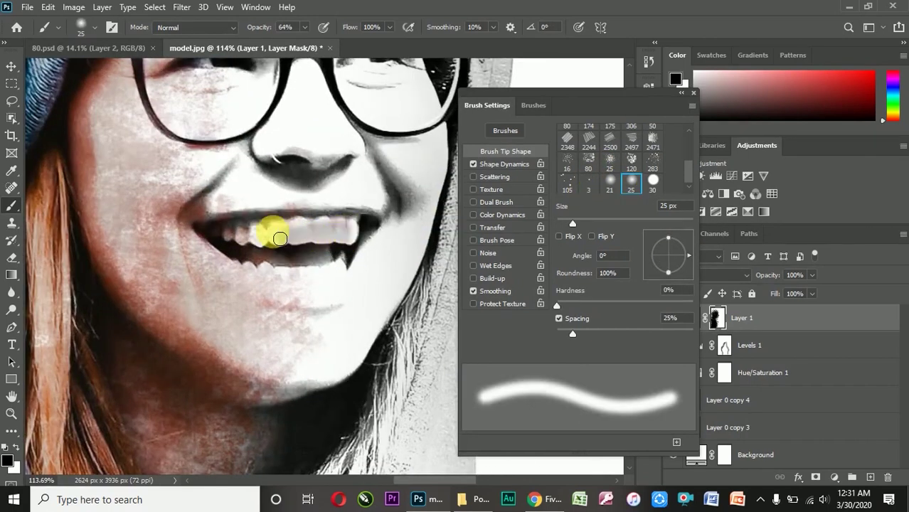
drag(310, 231, 353, 253)
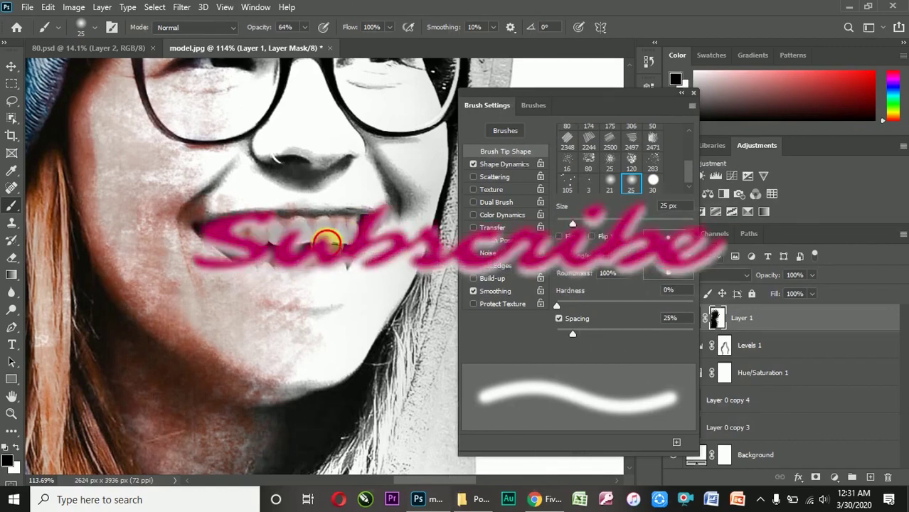
scroll(304, 275, down, 3)
scroll(577, 186, up, 5)
click(567, 133)
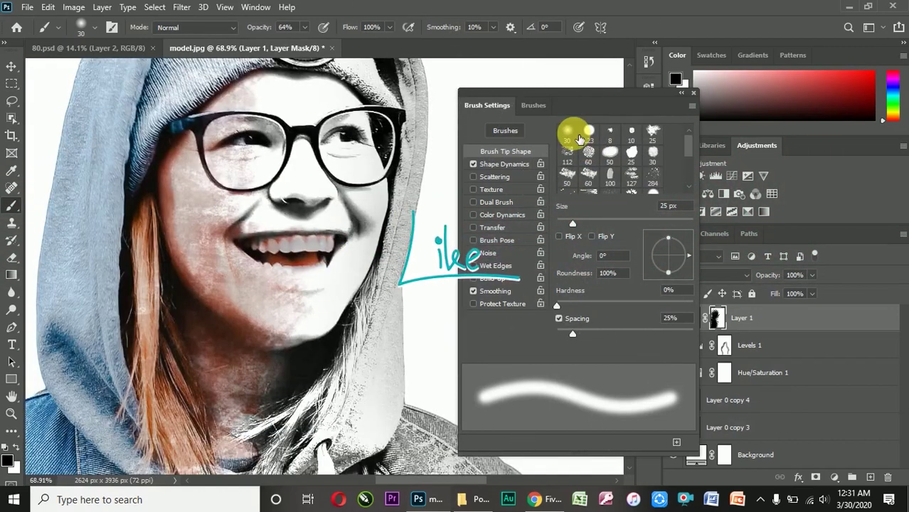
key(0)
scroll(295, 267, up, 3)
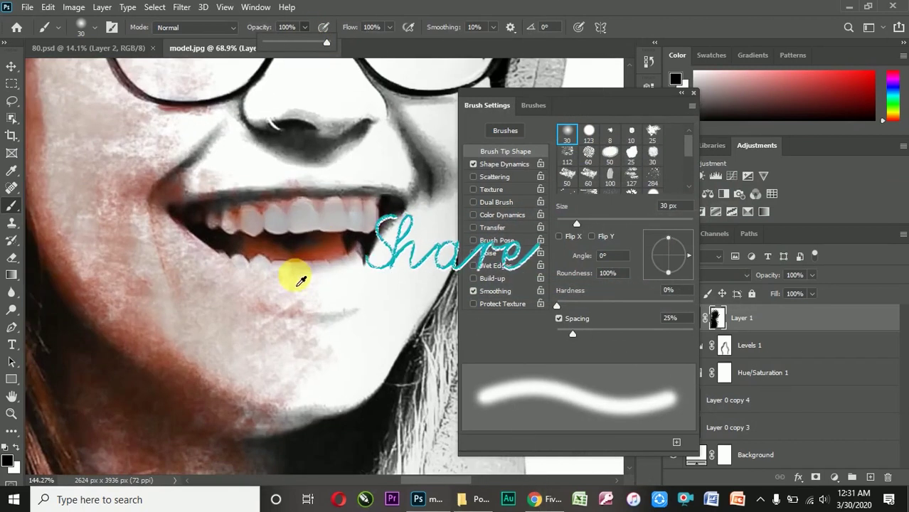
mouse_move(281, 225)
mouse_down()
mouse_move(264, 203)
mouse_move(399, 234)
mouse_up()
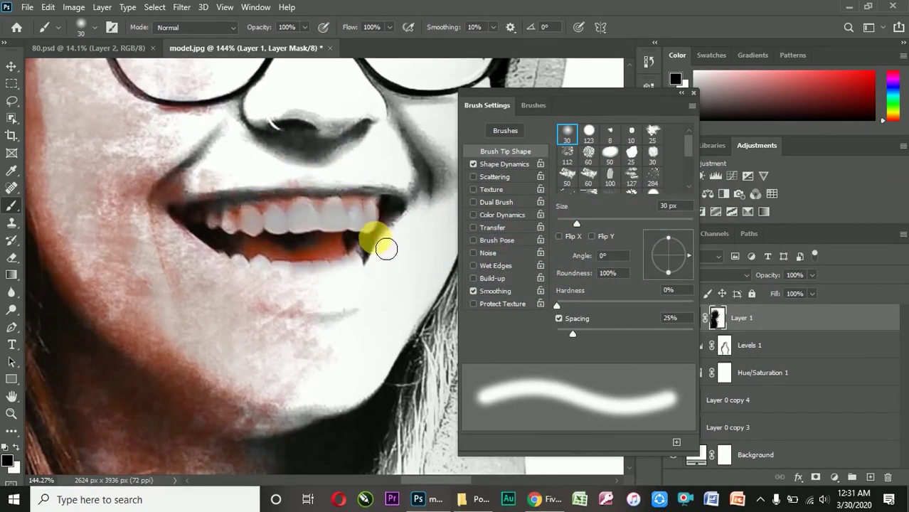
mouse_move(343, 275)
mouse_down()
mouse_move(313, 278)
mouse_move(223, 237)
mouse_move(290, 217)
mouse_move(319, 231)
mouse_up()
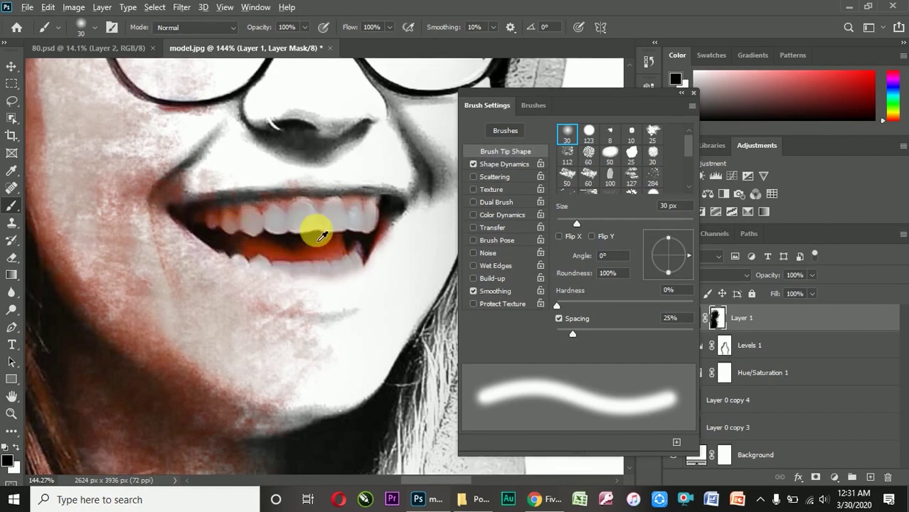
scroll(319, 231, down, 3)
scroll(619, 164, down, 3)
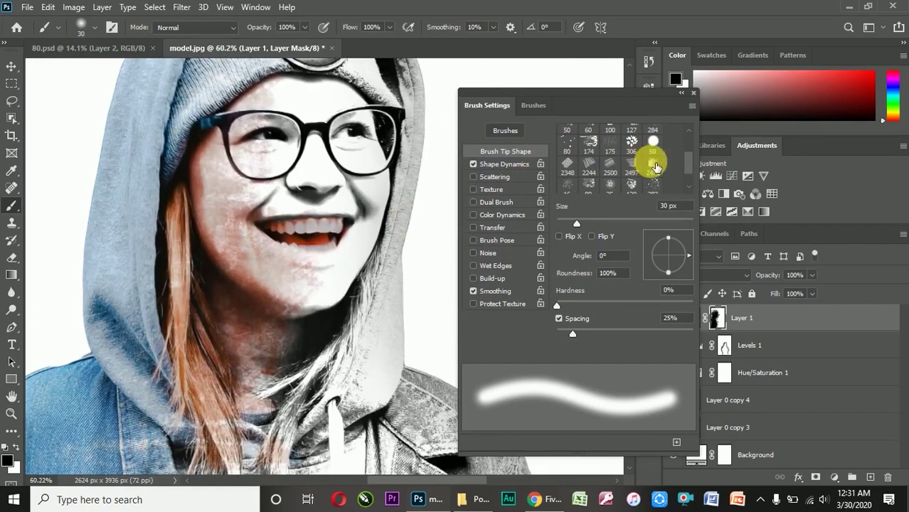
- Switch back to the 2471 hatch brush sized at 700 px
click(653, 164)
key(bracketleft)
key(bracketleft)
key(bracketleft)
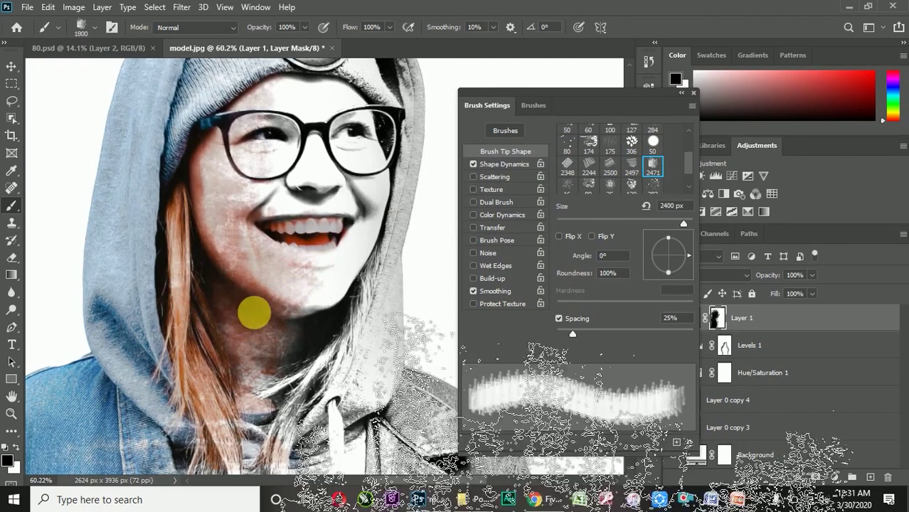
key(bracketright)
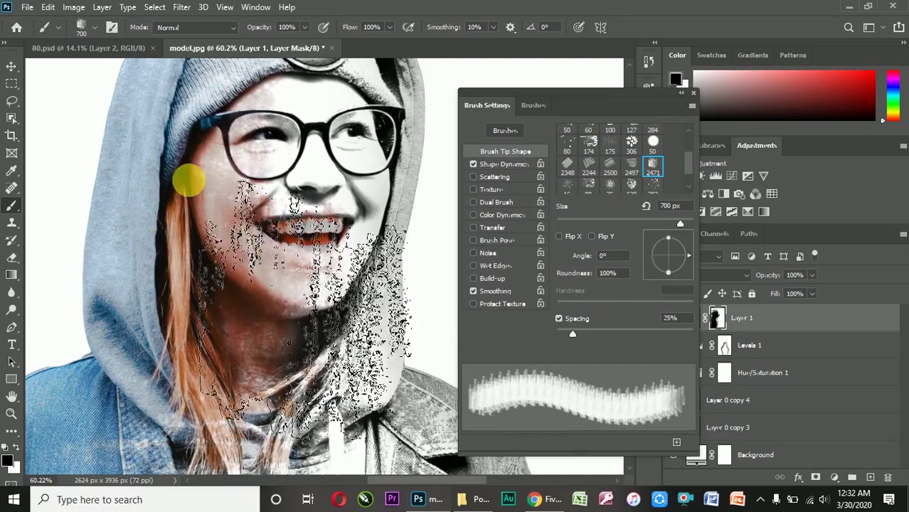
scroll(142, 291, down, 3)
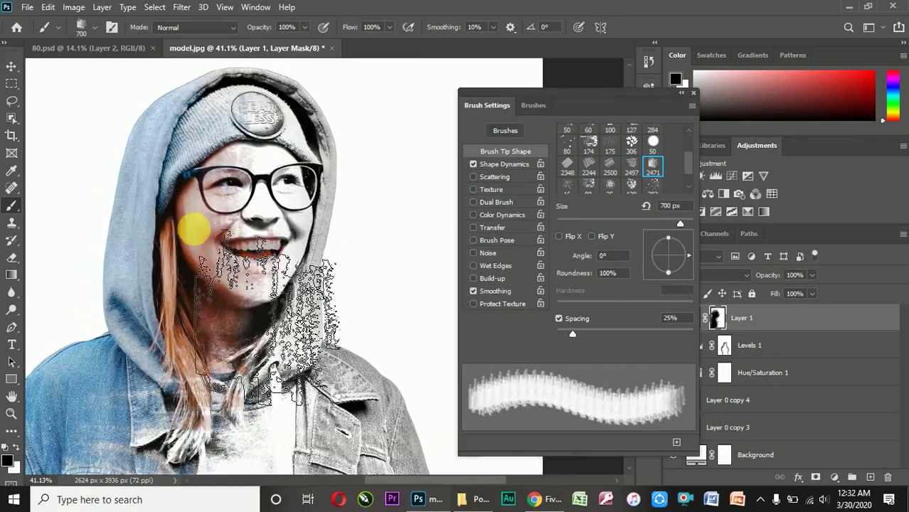
scroll(144, 237, down, 3)
scroll(171, 164, down, 2)
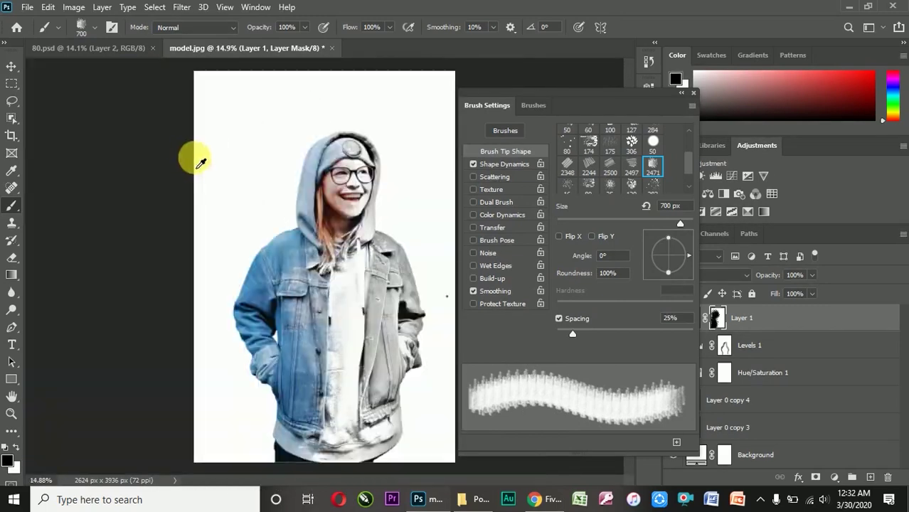
scroll(345, 354, up, 1)
scroll(290, 308, up, 2)
scroll(353, 318, down, 3)
scroll(354, 318, up, 1)
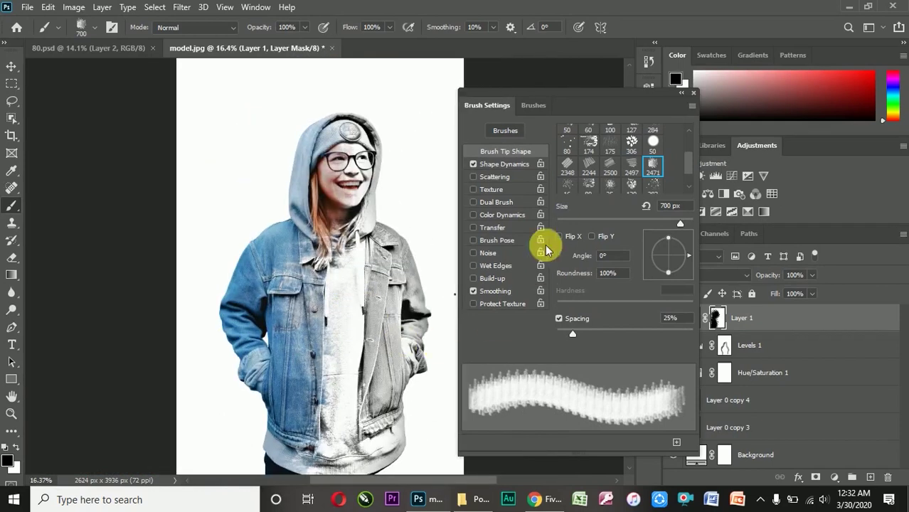
- With the rotated 2348 hatch tip, reveal blue over the lower hoodie and lower-left jacket
click(567, 165)
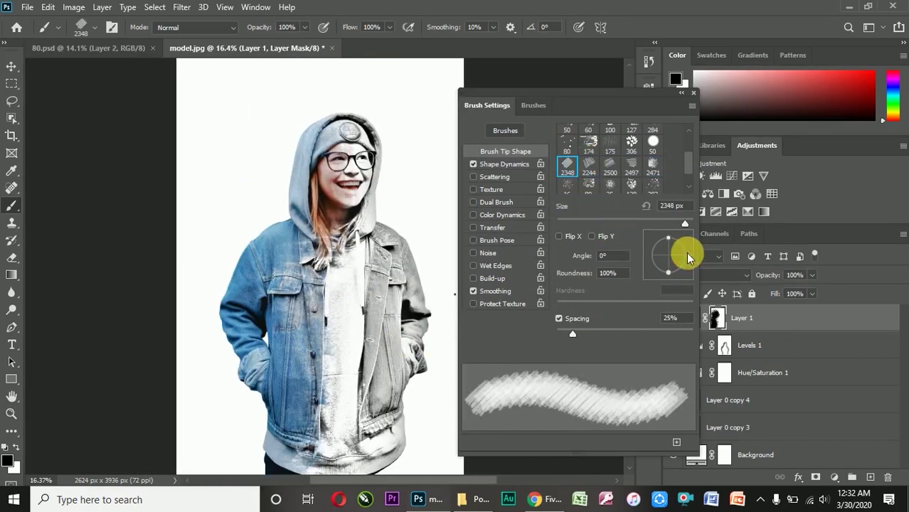
drag(669, 237, 684, 259)
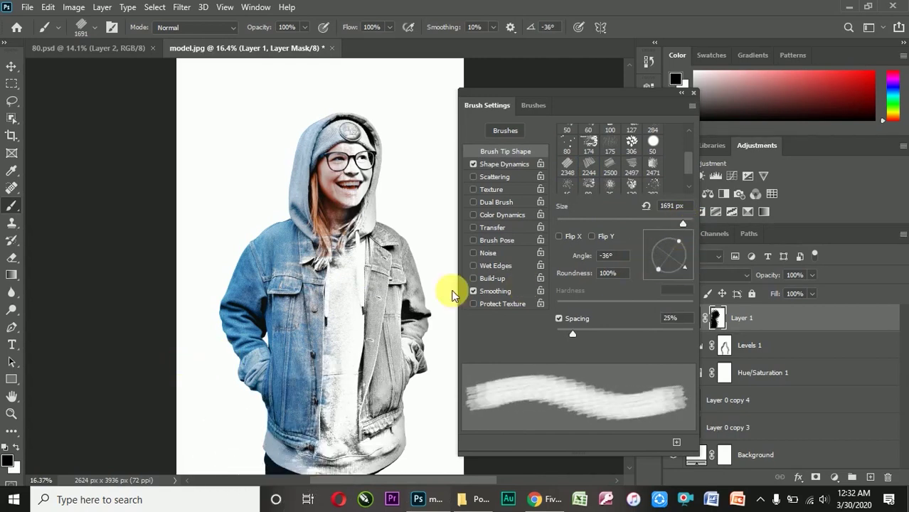
mouse_move(258, 300)
mouse_down()
mouse_move(259, 399)
mouse_move(297, 384)
mouse_up()
drag(355, 400, 330, 470)
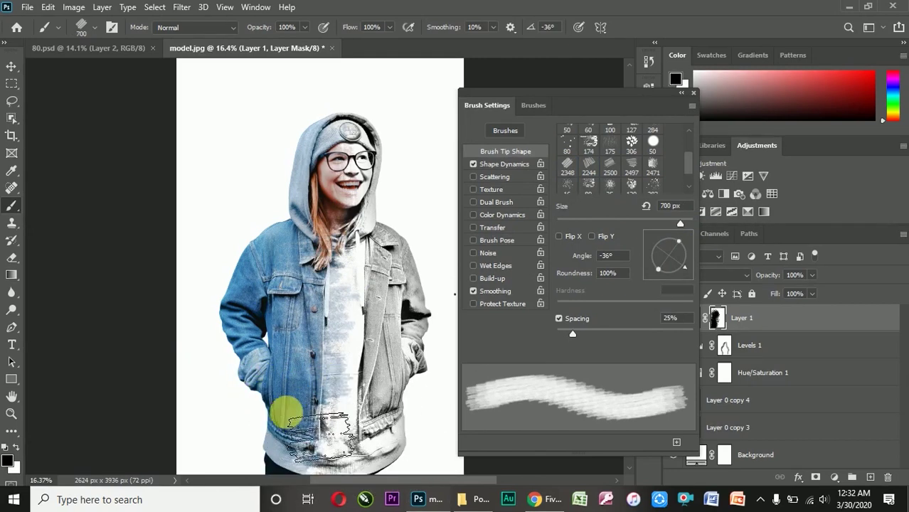
drag(250, 427, 280, 454)
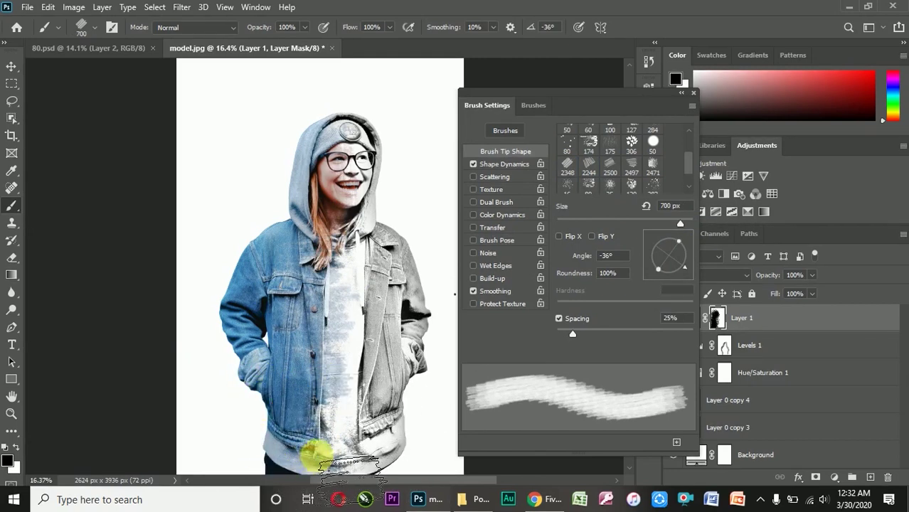
scroll(393, 303, up, 1)
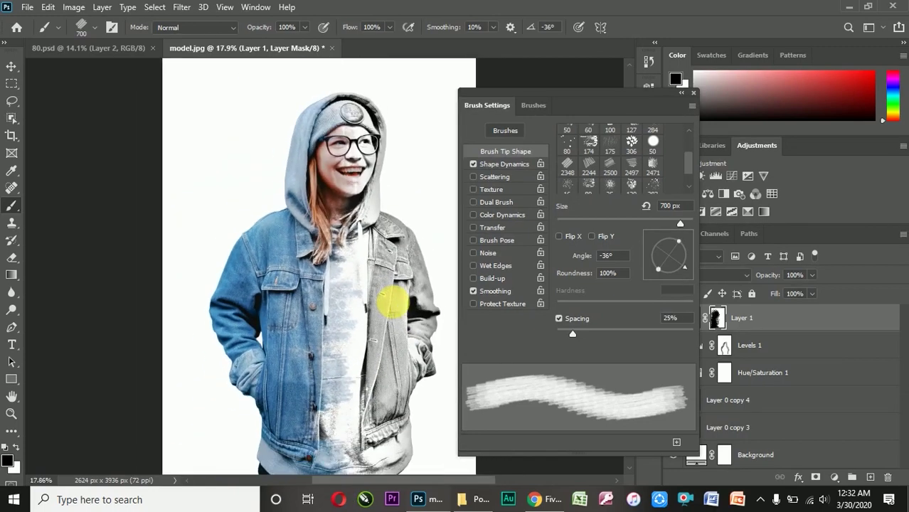
scroll(355, 327, down, 2)
- Rotate the 2348 hatch tip to -67° for the right side of the jacket
drag(684, 273, 676, 277)
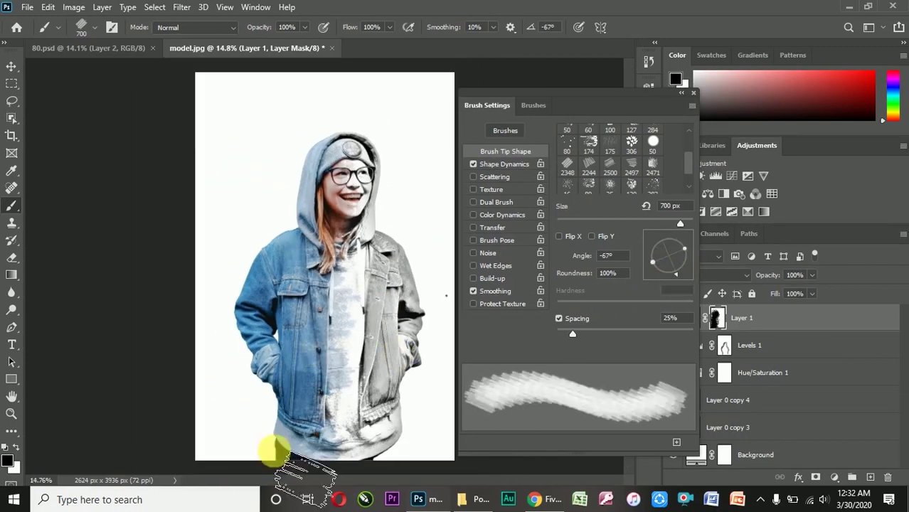
scroll(299, 322, up, 5)
scroll(285, 278, down, 4)
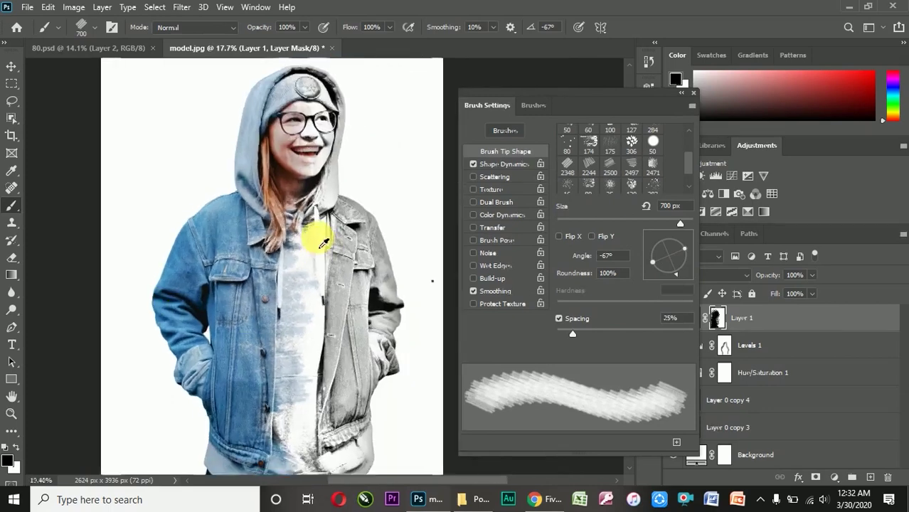
scroll(217, 243, up, 4)
scroll(139, 264, down, 2)
scroll(241, 142, up, 2)
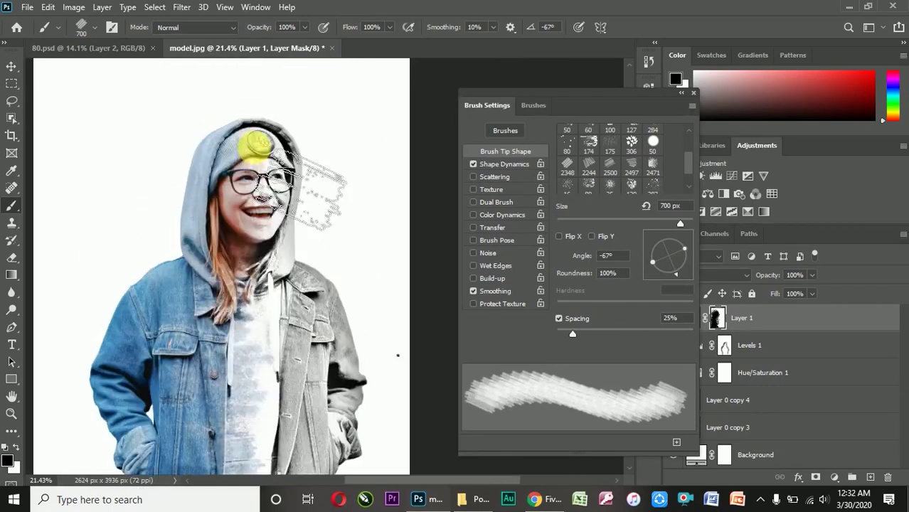
scroll(174, 160, up, 2)
scroll(192, 198, down, 4)
scroll(299, 366, down, 3)
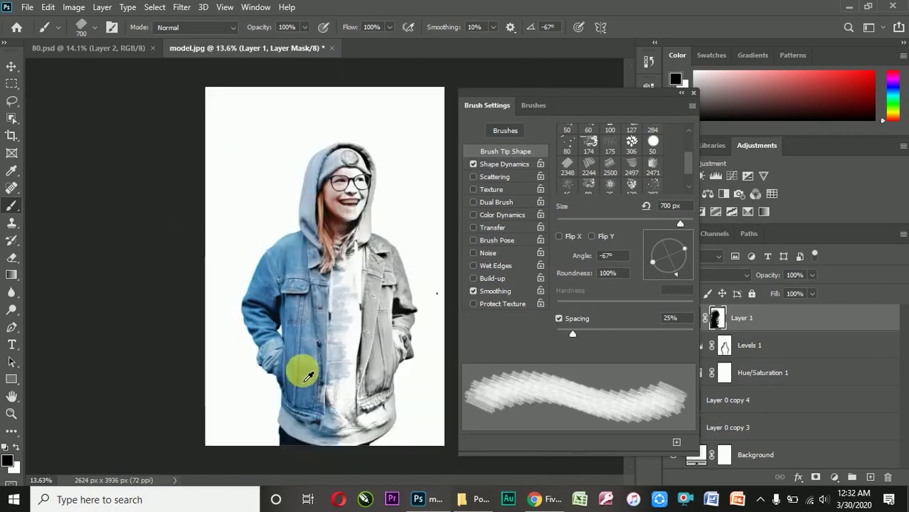
scroll(288, 331, up, 3)
scroll(293, 313, down, 2)
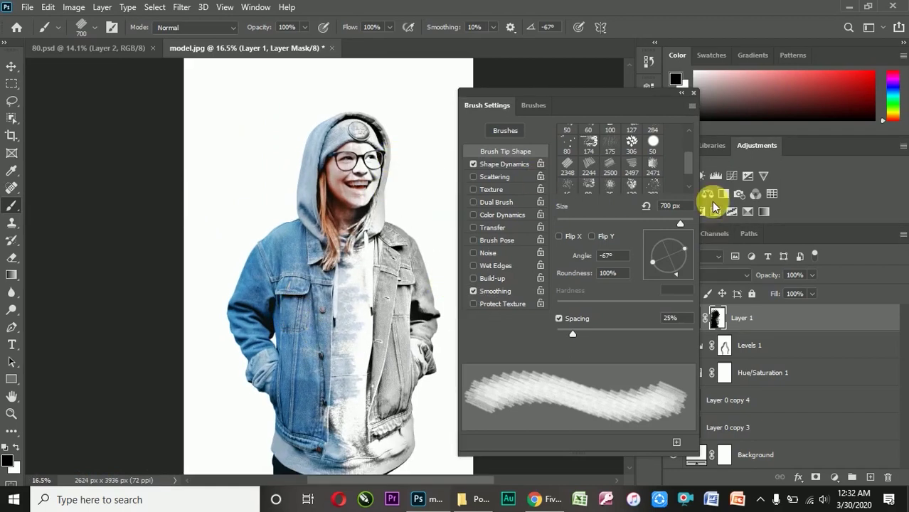
scroll(663, 162, down, 1)
- Load the 2244 hatch tip at -36° and 1100 px with white as the foreground colour
double_click(659, 158)
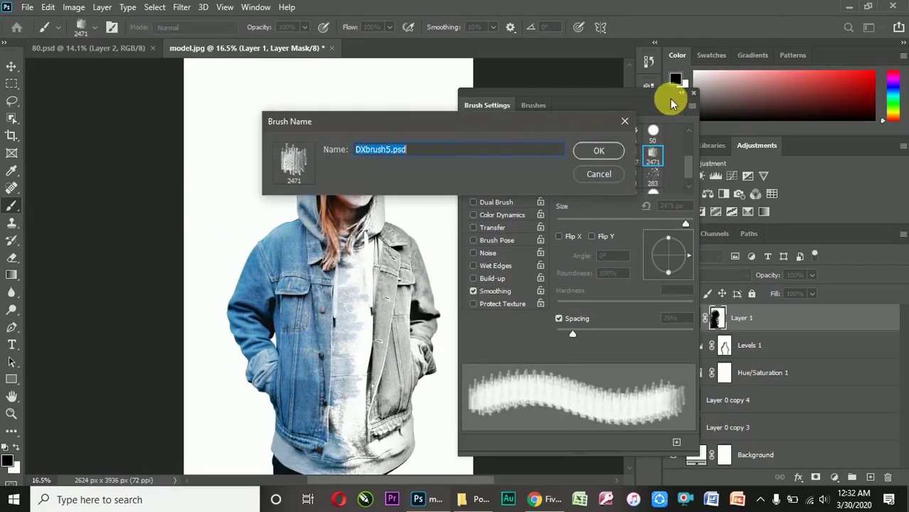
click(601, 153)
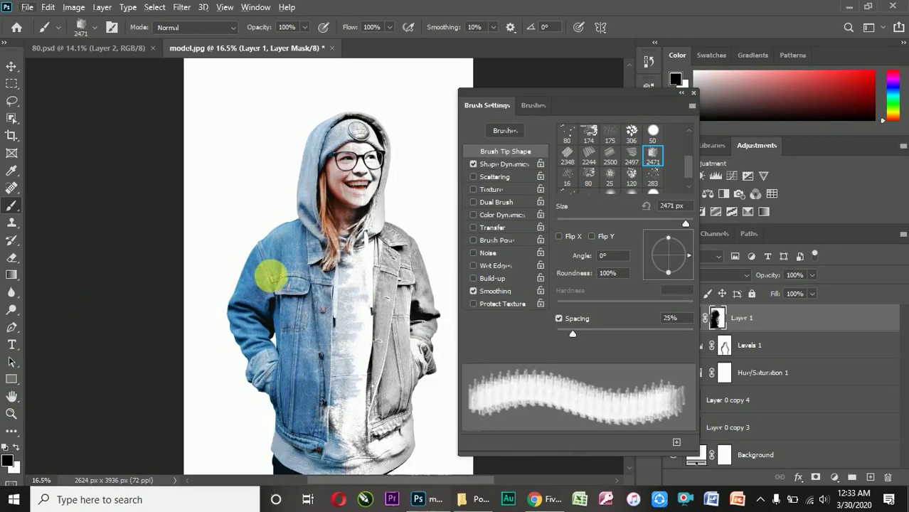
key(bracketleft)
key(bracketleft)
key(bracketleft)
key(bracketleft)
key(bracketleft)
key(bracketleft)
key(bracketleft)
key(bracketleft)
key(bracketleft)
key(bracketleft)
key(bracketleft)
key(bracketleft)
key(bracketleft)
key(bracketleft)
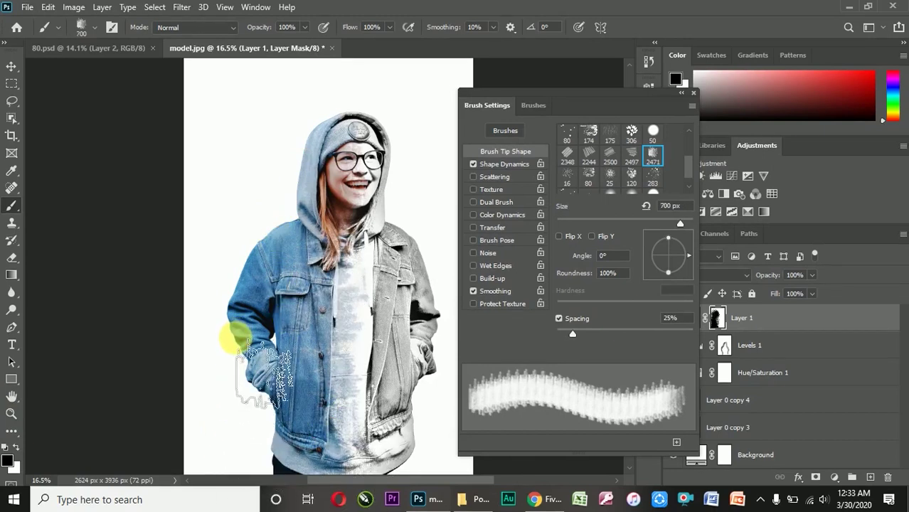
key(bracketright)
key(bracketright)
key(bracketright)
key(bracketright)
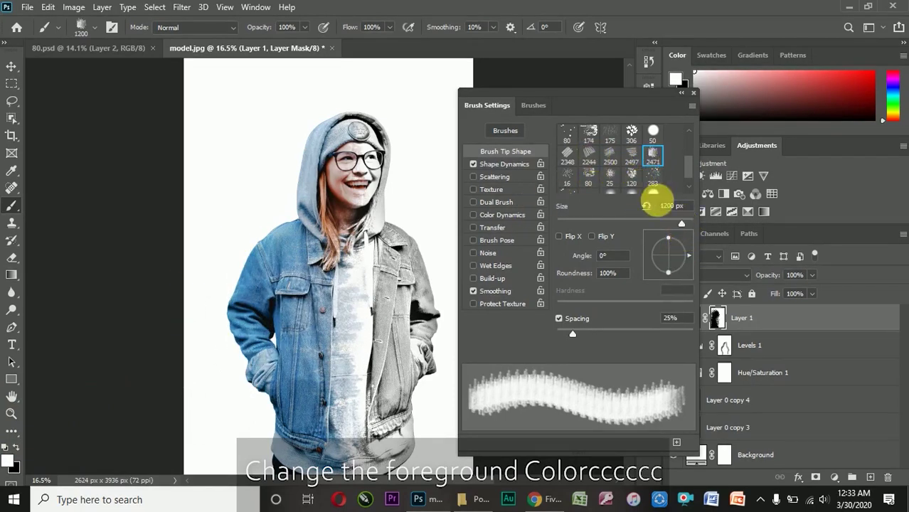
click(595, 158)
drag(688, 254, 683, 271)
- Paint blue back onto the jacket's chest and lower-left side with a 1100 px brush at 7°
key(bracketright)
key(bracketleft)
key(bracketleft)
key(bracketleft)
key(bracketleft)
key(bracketleft)
key(bracketleft)
key(bracketleft)
key(bracketleft)
key(bracketleft)
key(bracketleft)
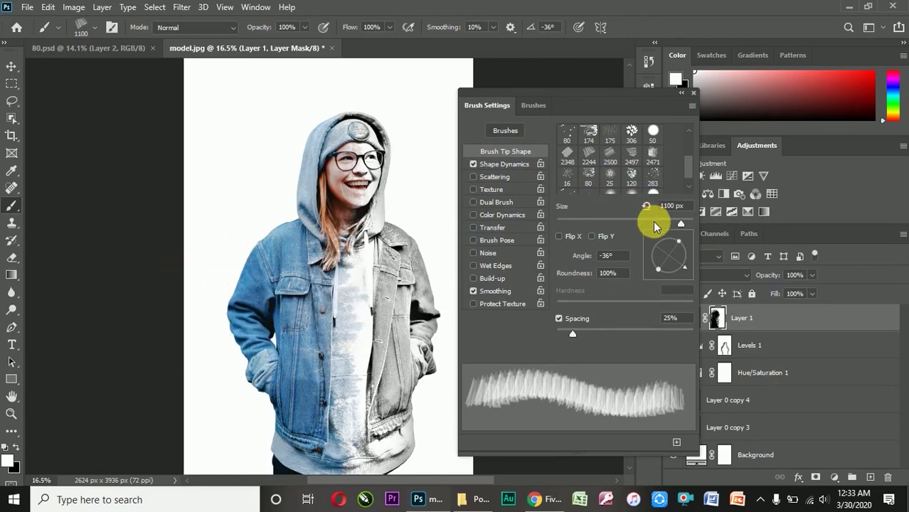
drag(682, 264, 687, 253)
drag(263, 256, 223, 379)
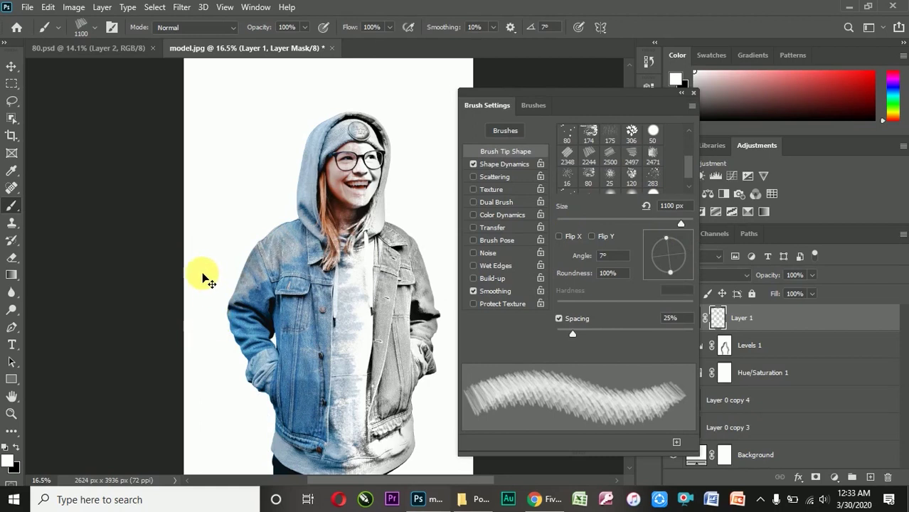
drag(241, 252, 263, 387)
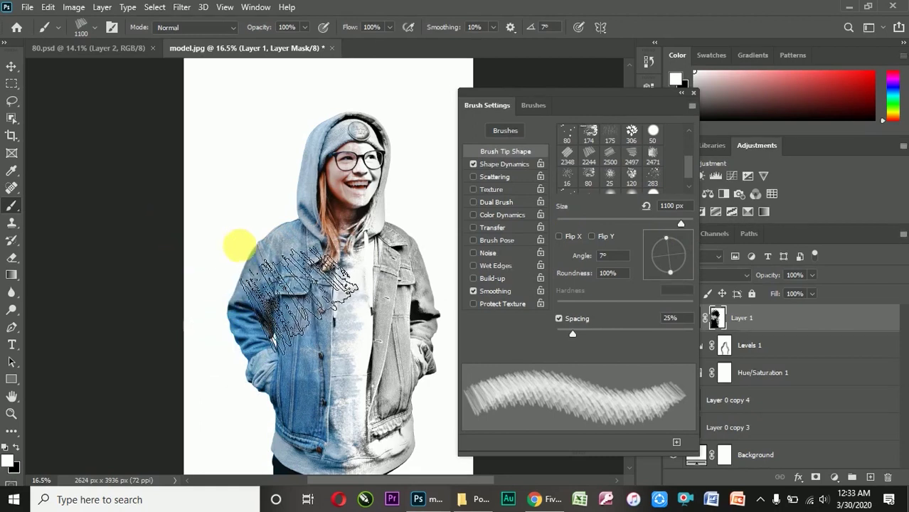
- Switch to the 2471 hatch tip at 800 px, painting in white
drag(690, 250, 674, 274)
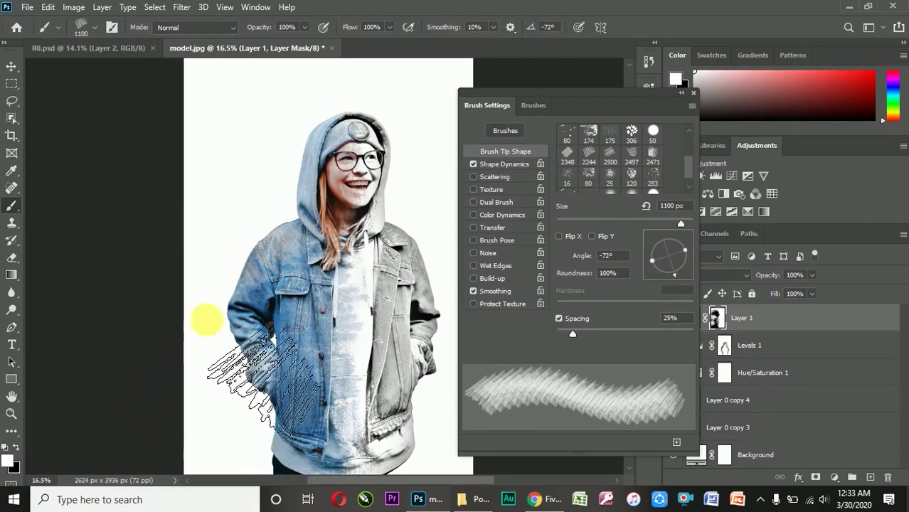
scroll(197, 256, down, 2)
scroll(300, 178, up, 3)
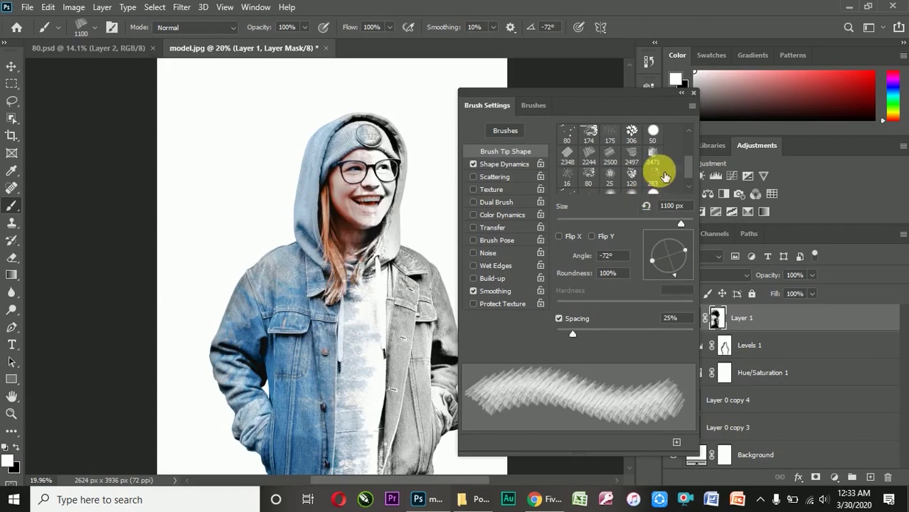
click(654, 160)
key(bracketleft)
key(bracketleft)
key(bracketleft)
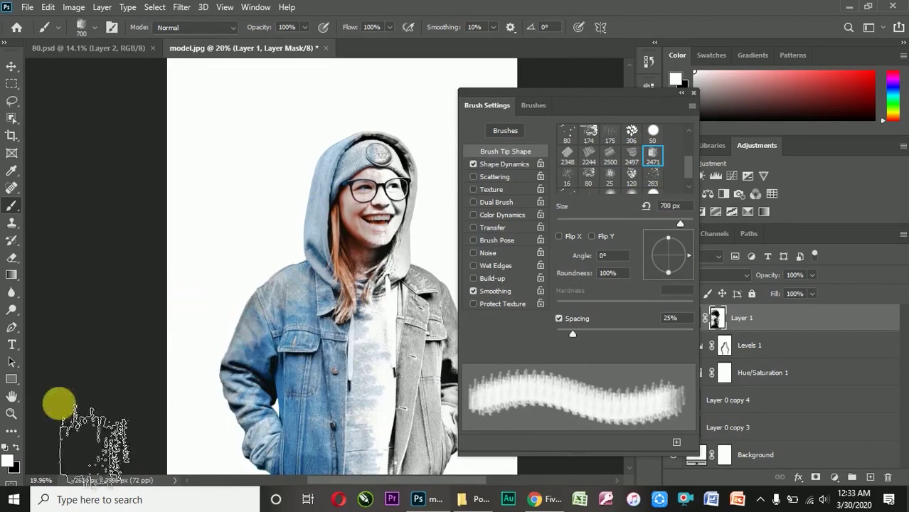
click(14, 447)
key(bracketleft)
key(bracketleft)
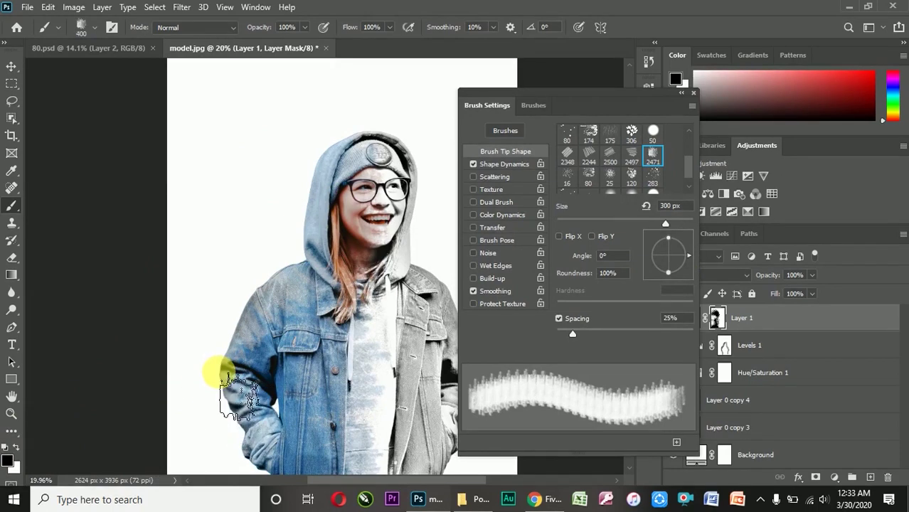
key(bracketright)
key(bracketright)
key(bracketright)
scroll(242, 252, up, 2)
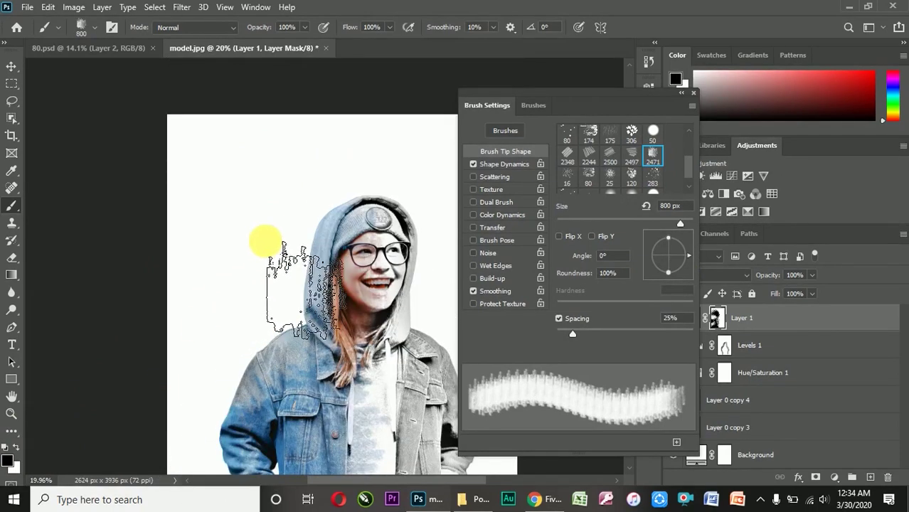
click(14, 447)
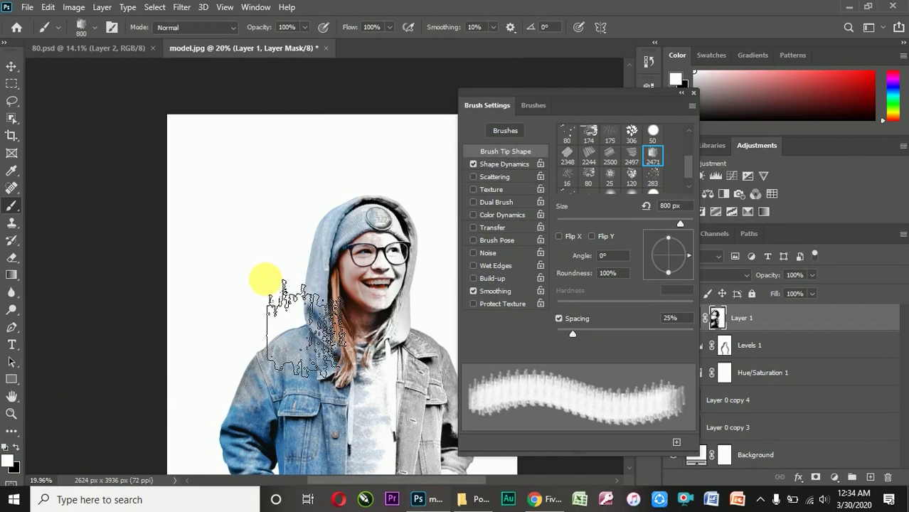
- With a 200 px brush, reveal colour along the hood's left edge, face edge and hair
scroll(228, 220, down, 3)
scroll(287, 440, up, 3)
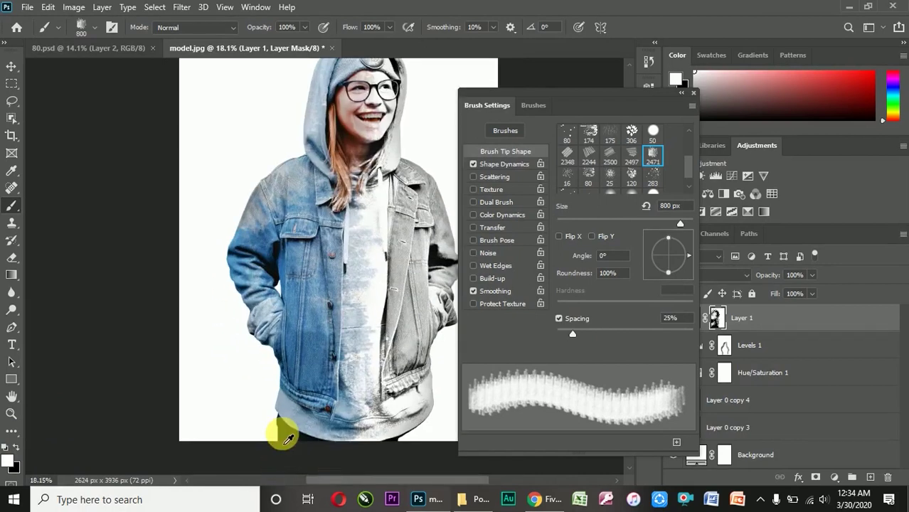
scroll(226, 378, down, 2)
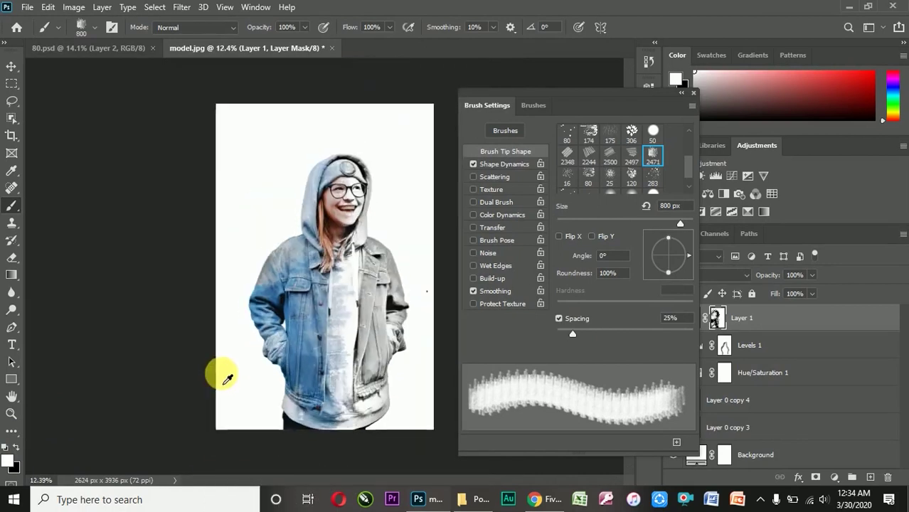
scroll(325, 153, up, 4)
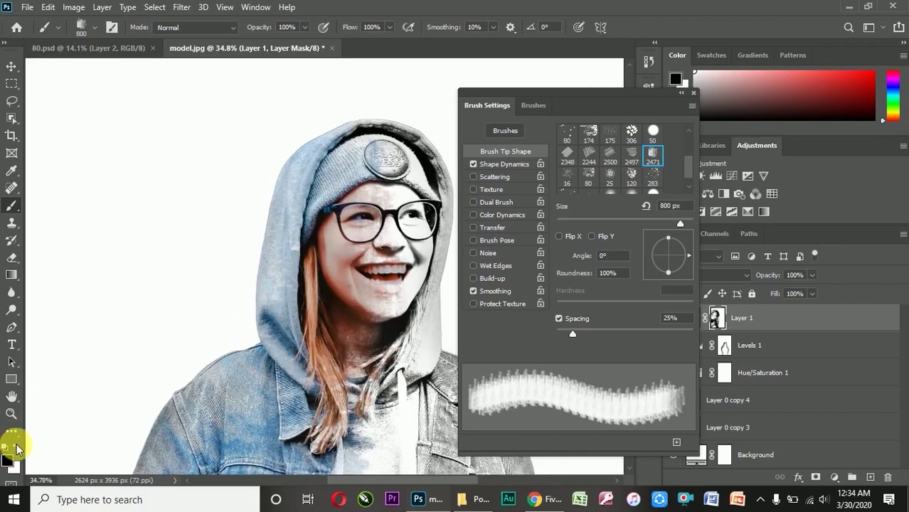
key(bracketleft)
key(bracketleft)
key(bracketleft)
key(bracketleft)
key(bracketleft)
drag(319, 180, 306, 307)
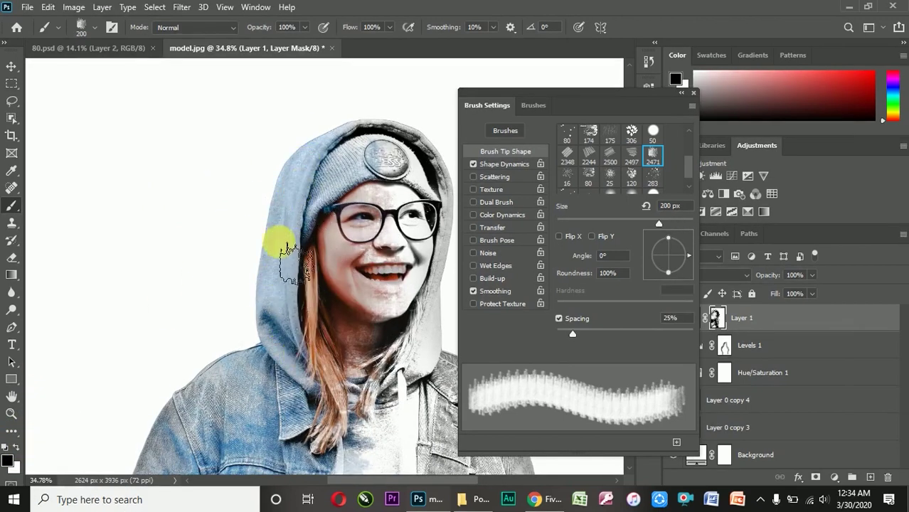
drag(323, 175, 312, 246)
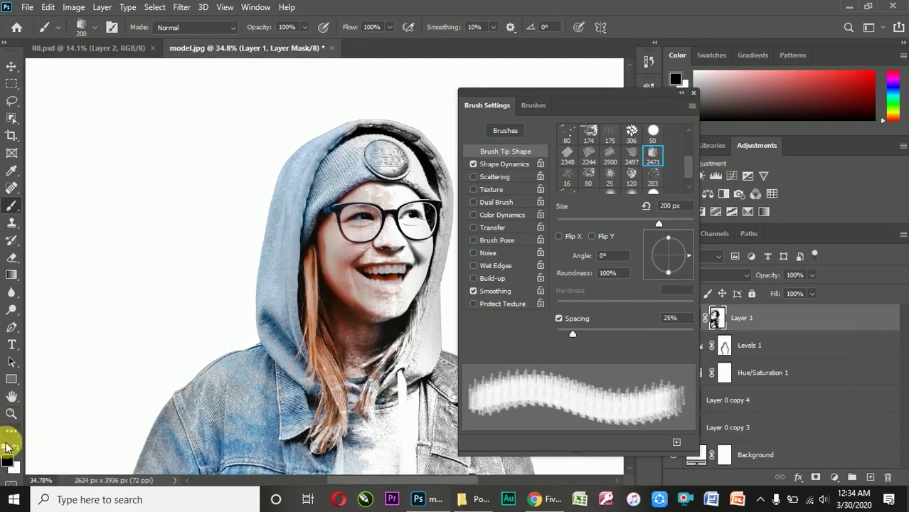
- Resize the hatch brush to 500 px
key(bracketright)
key(bracketright)
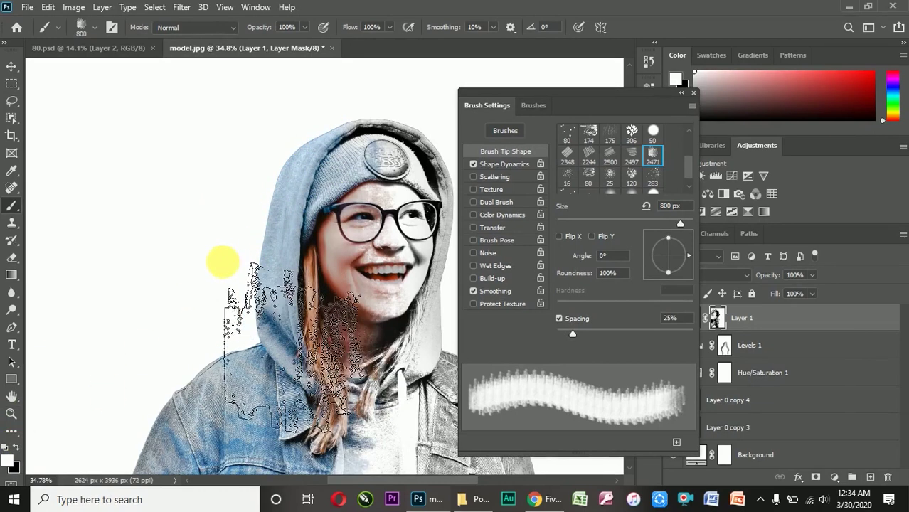
key(bracketright)
key(bracketright)
key(bracketright)
key(bracketright)
key(bracketright)
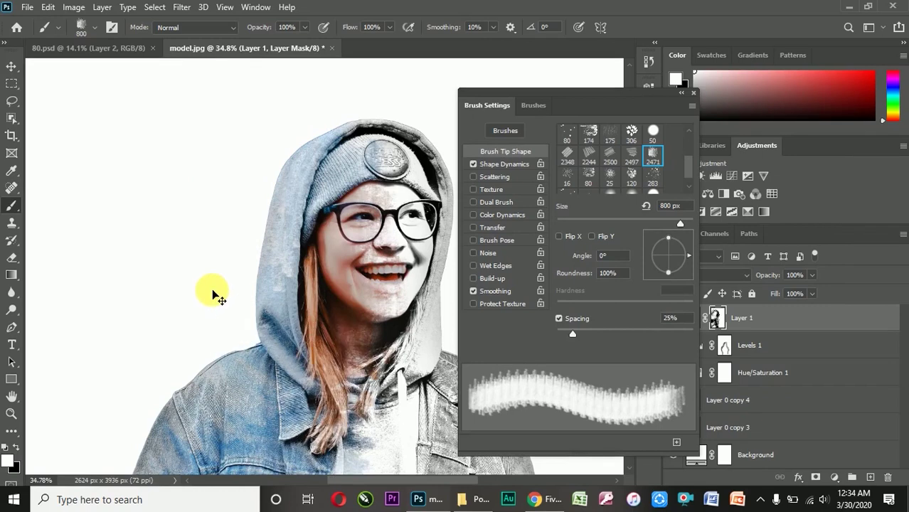
key(bracketleft)
key(bracketleft)
key(bracketleft)
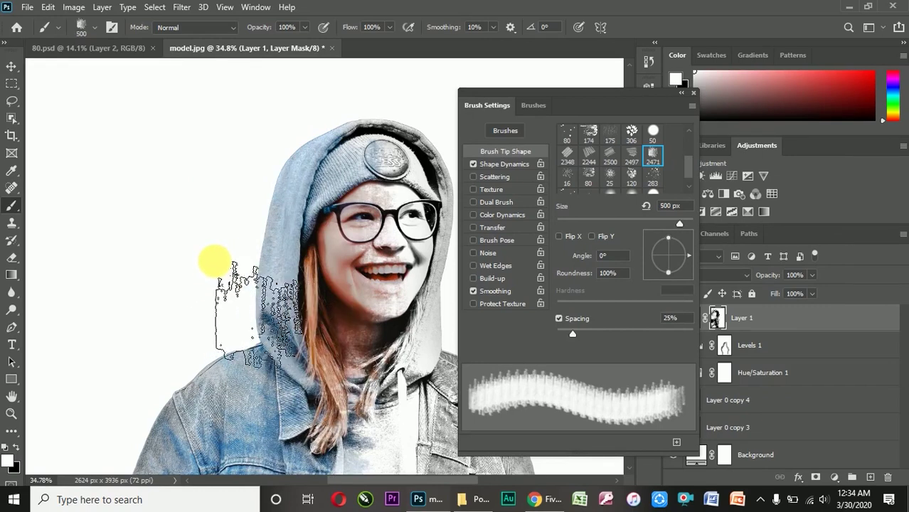
scroll(197, 260, down, 3)
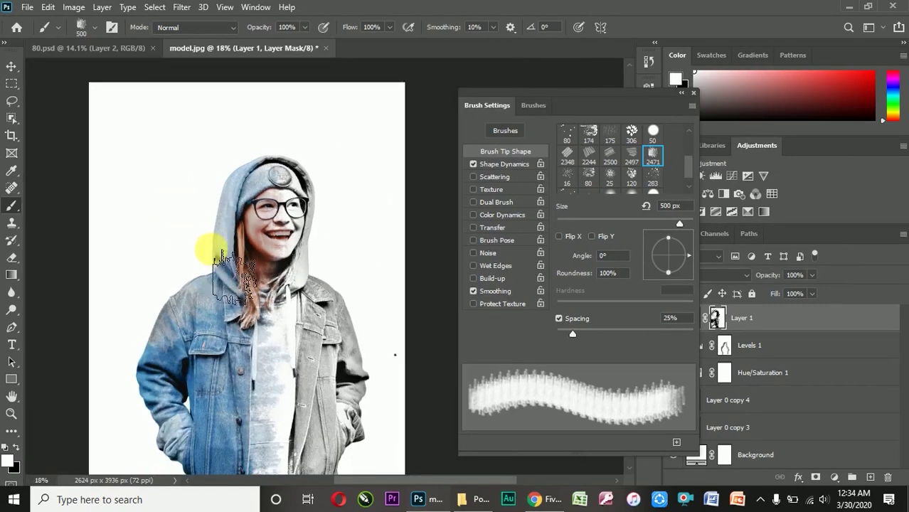
- Choose the 2497 hatch tip, tilt it to 76° and size it to 500 px
double_click(623, 160)
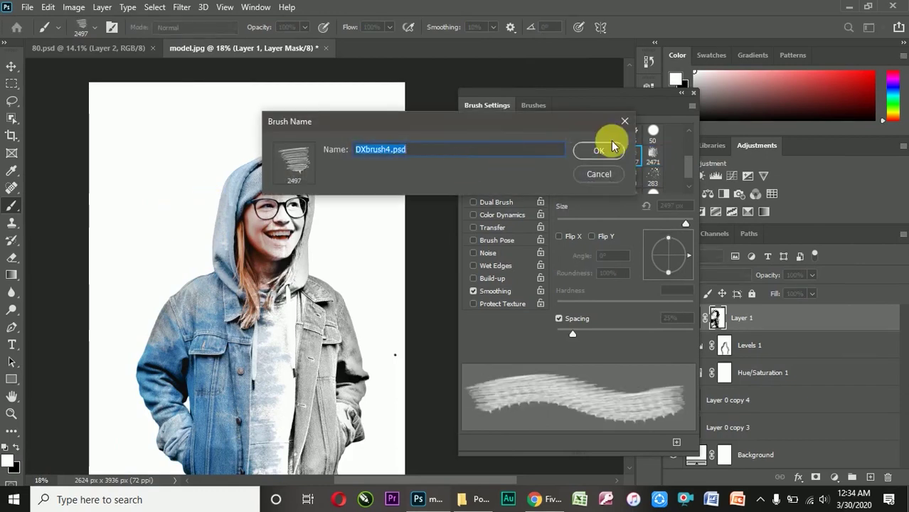
click(604, 175)
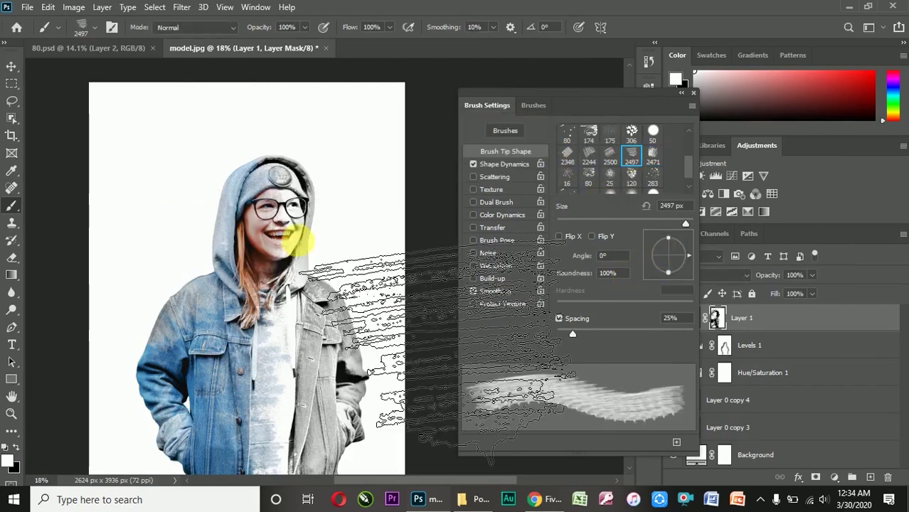
drag(677, 243, 673, 235)
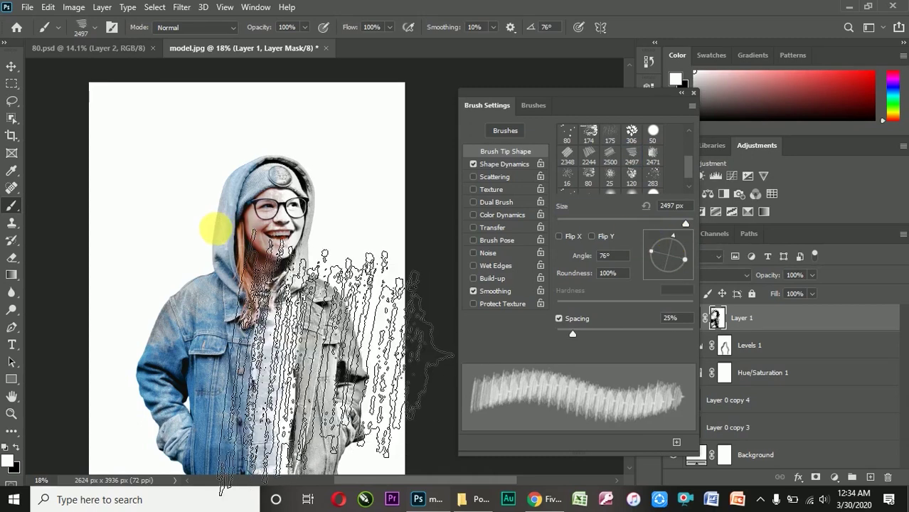
key(bracketleft)
key(bracketleft)
key(bracketleft)
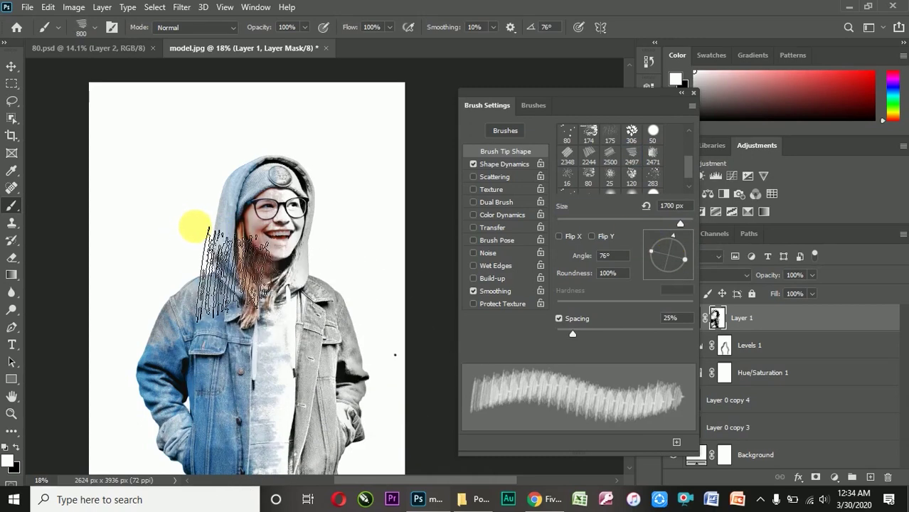
key(bracketleft)
key(bracketleft)
key(bracketleft)
key(bracketright)
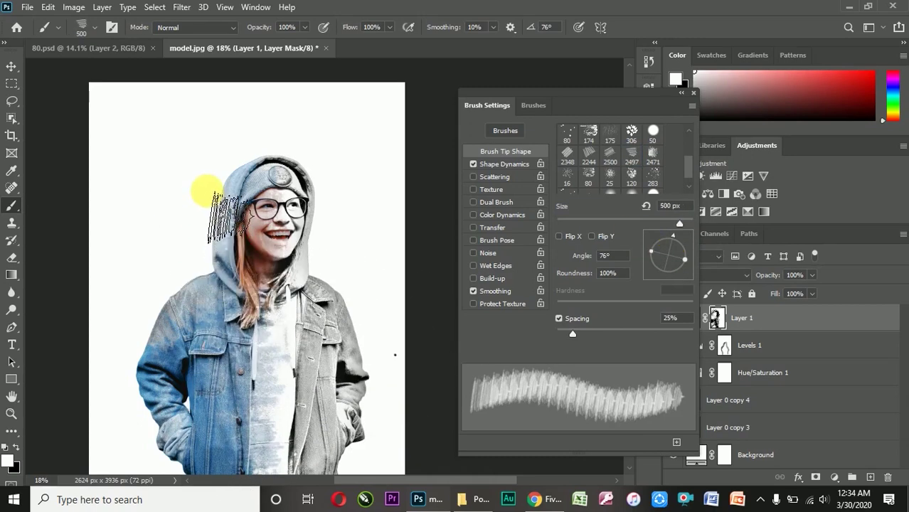
scroll(220, 221, down, 2)
scroll(324, 271, up, 1)
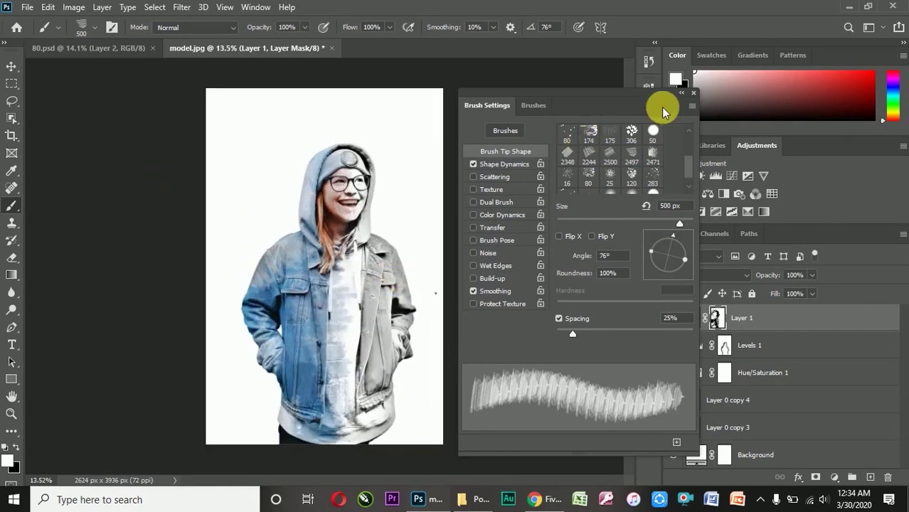
scroll(345, 219, up, 3)
scroll(366, 178, up, 3)
scroll(366, 177, down, 3)
scroll(362, 189, down, 2)
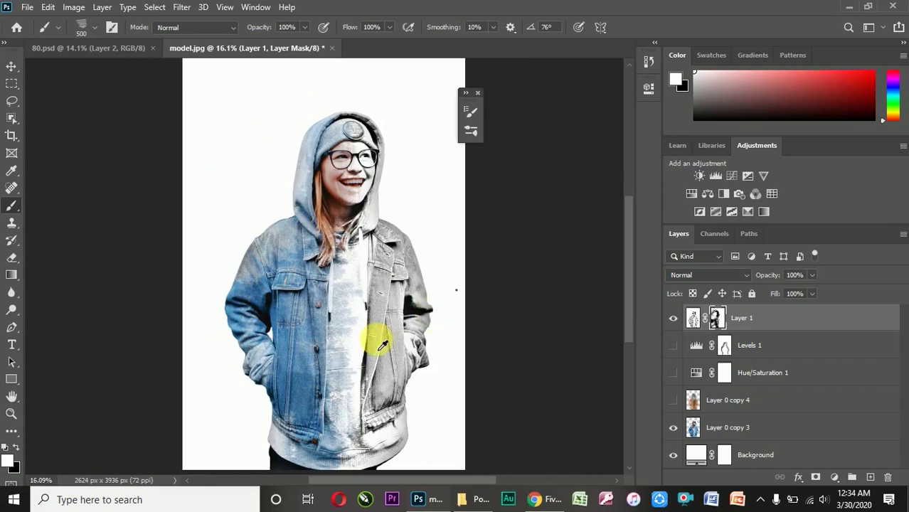
scroll(342, 305, down, 1)
scroll(324, 296, up, 1)
scroll(290, 290, up, 1)
scroll(298, 295, down, 2)
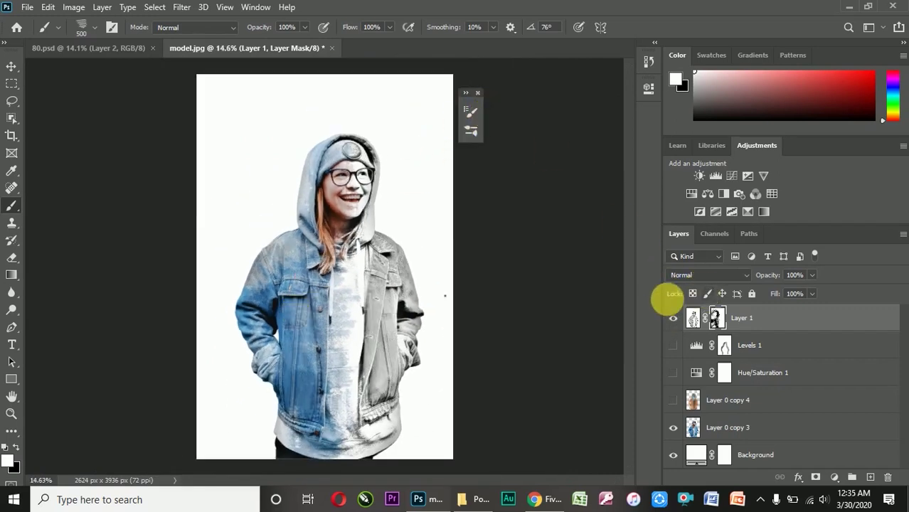
- Stamp all visible layers into a new Layer 2 with Ctrl+Shift+Alt+E and launch Camera Raw Filter
click(674, 320)
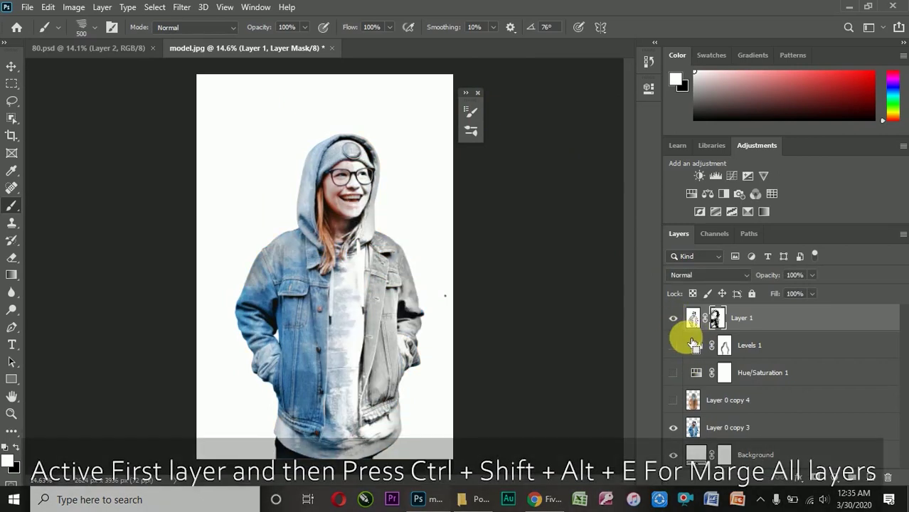
key(ctrl+shift+alt+e)
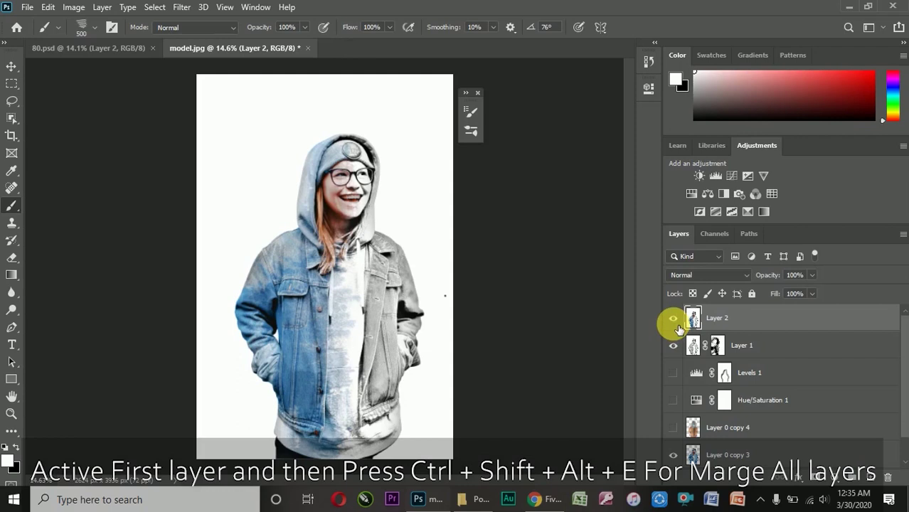
click(191, 8)
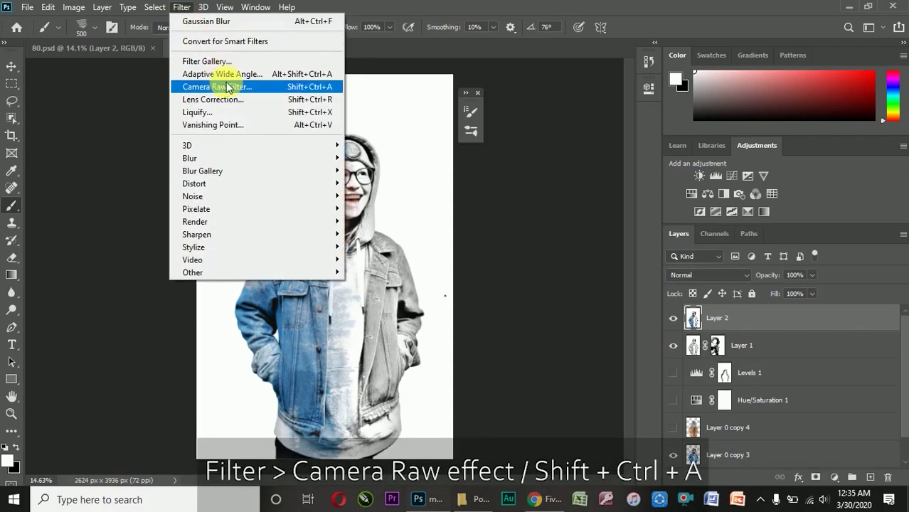
click(226, 86)
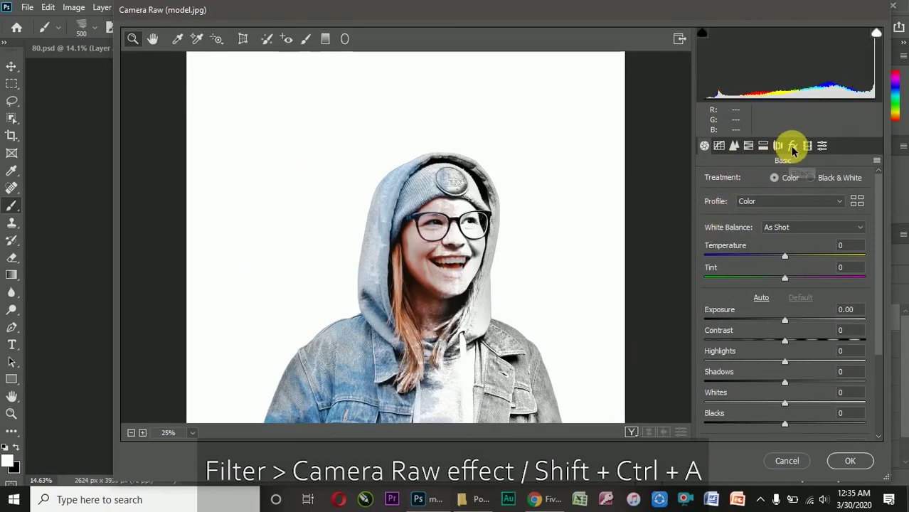
- Add a dark post-crop vignette of about -56 with increased feather
click(792, 146)
scroll(410, 290, down, 3)
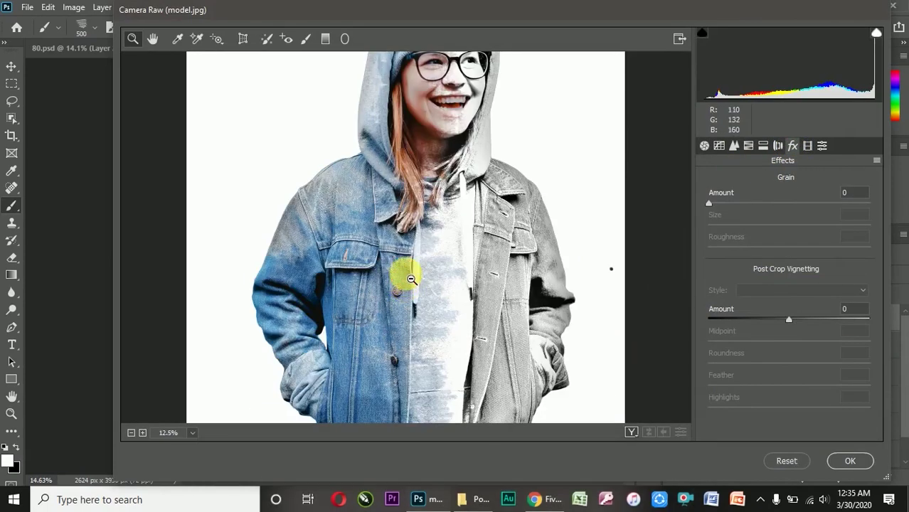
alt+click(412, 279)
drag(780, 325, 756, 327)
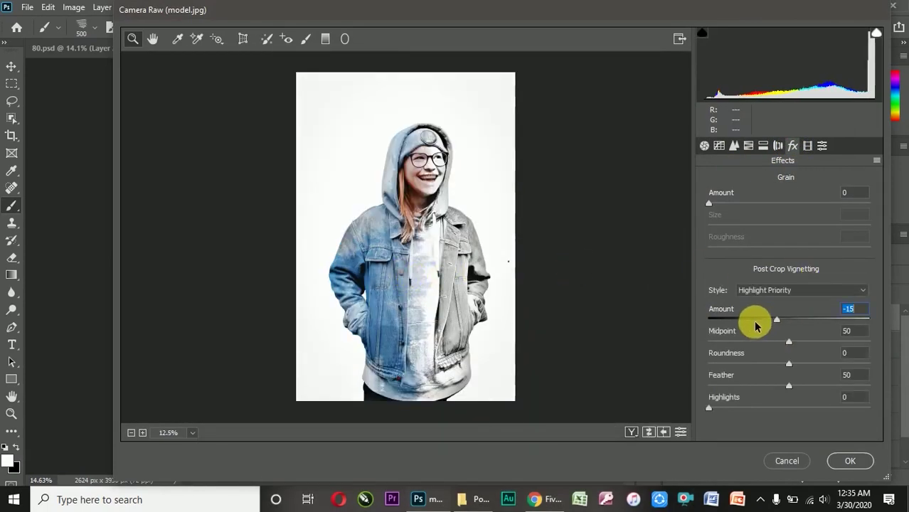
click(744, 320)
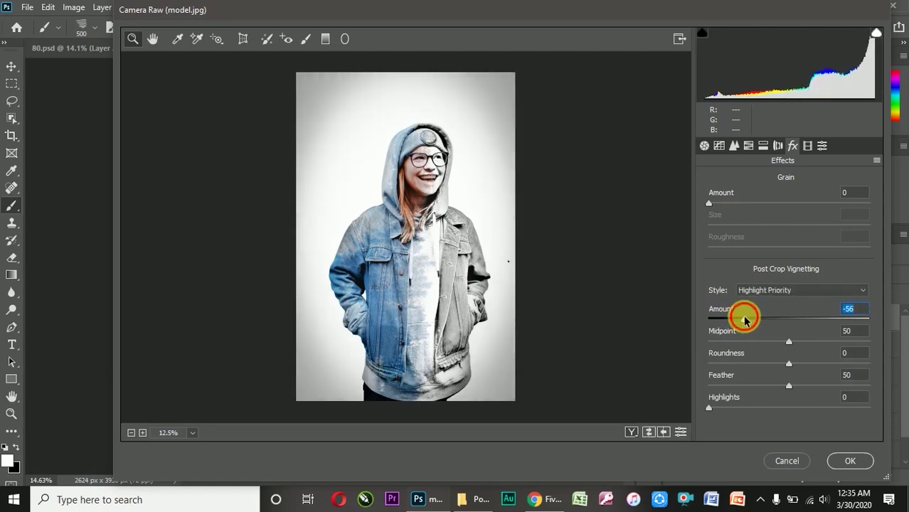
drag(745, 327, 737, 327)
key(Return)
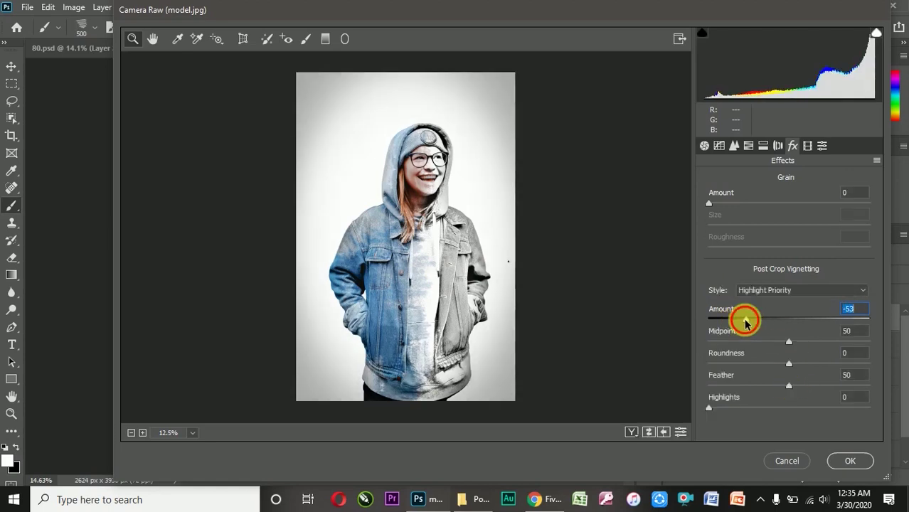
drag(790, 387, 834, 386)
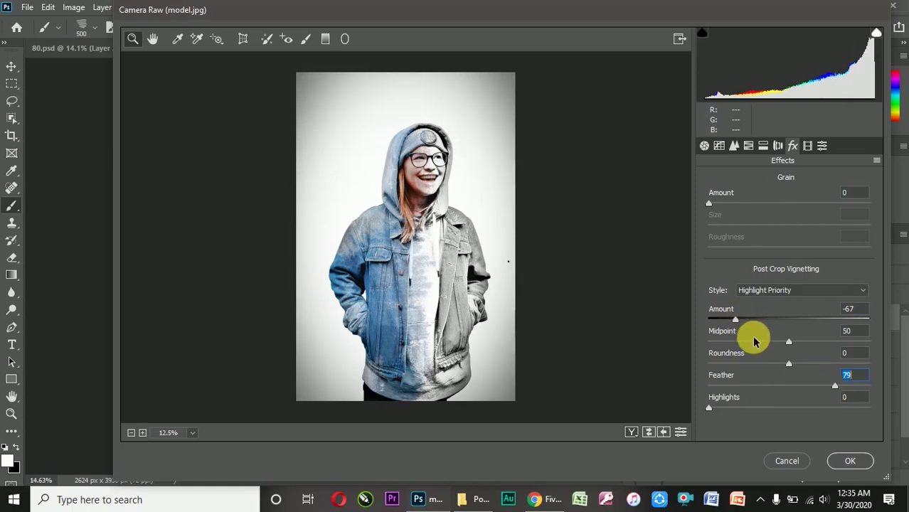
- Ease the vignette amount to -48 and pull its midpoint inward
click(704, 146)
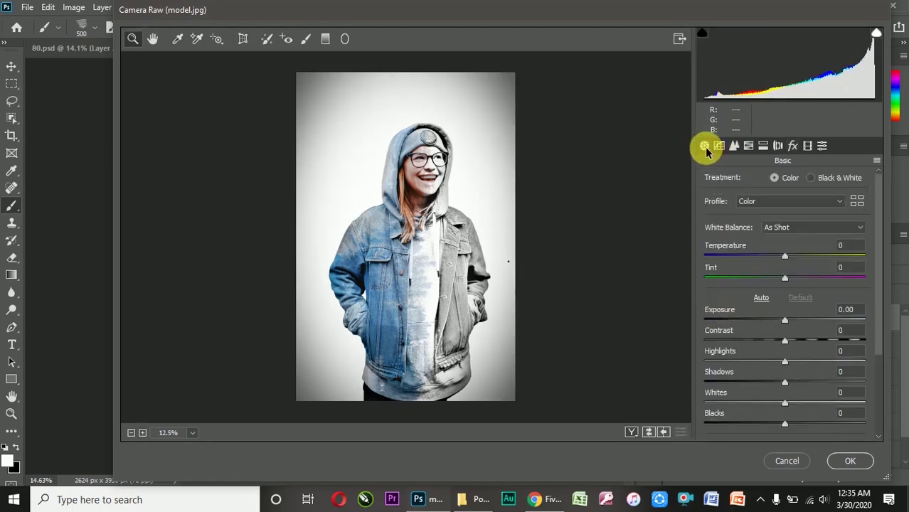
scroll(793, 347, down, 3)
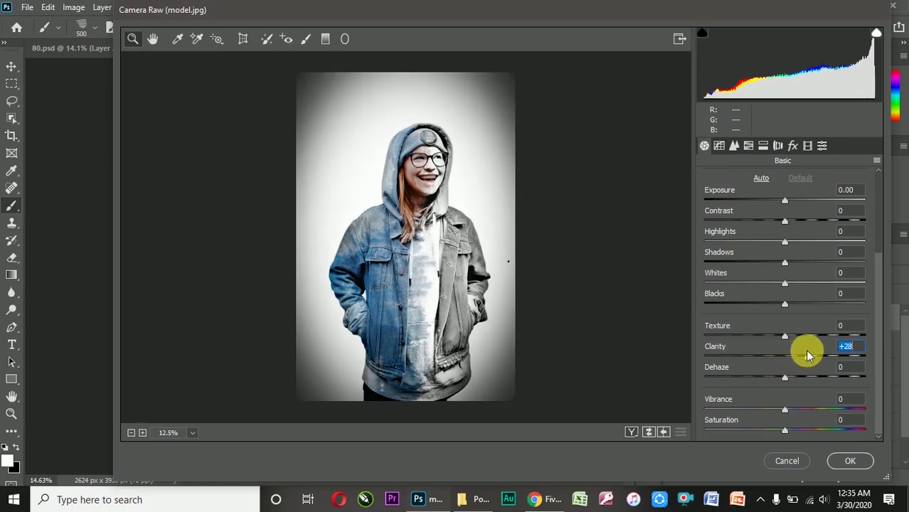
click(793, 146)
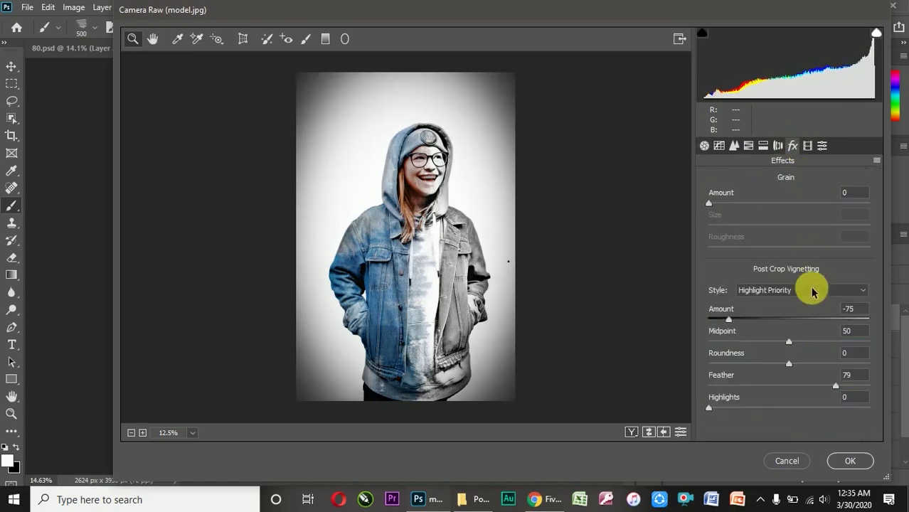
click(750, 320)
drag(788, 341, 782, 342)
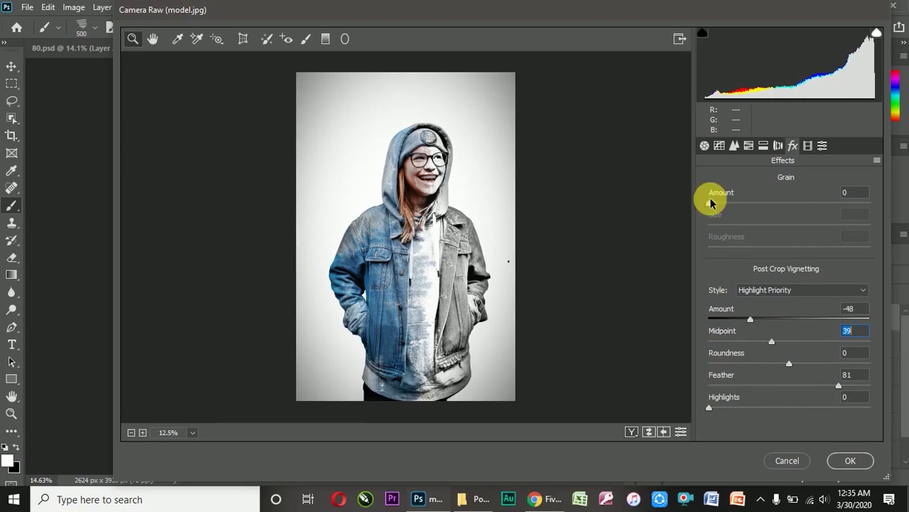
- Raise Clarity to +35, check the preview, and apply the Camera Raw adjustments
click(704, 146)
drag(814, 355, 813, 355)
click(427, 164)
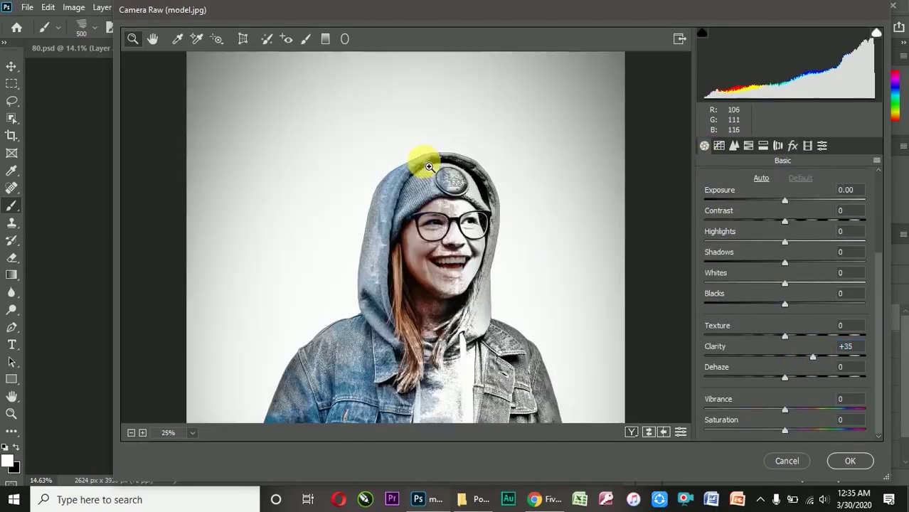
scroll(428, 167, down, 3)
scroll(476, 242, down, 3)
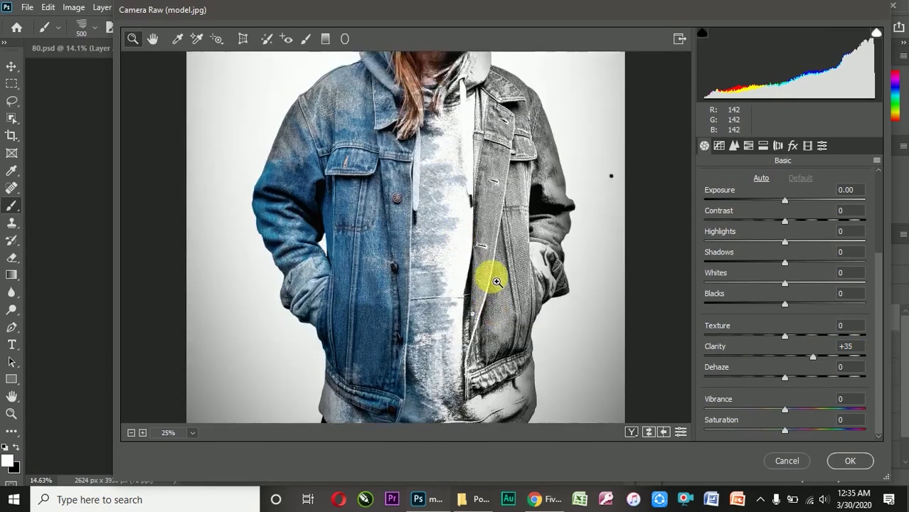
scroll(488, 278, up, 3)
scroll(480, 270, up, 4)
alt+click(469, 250)
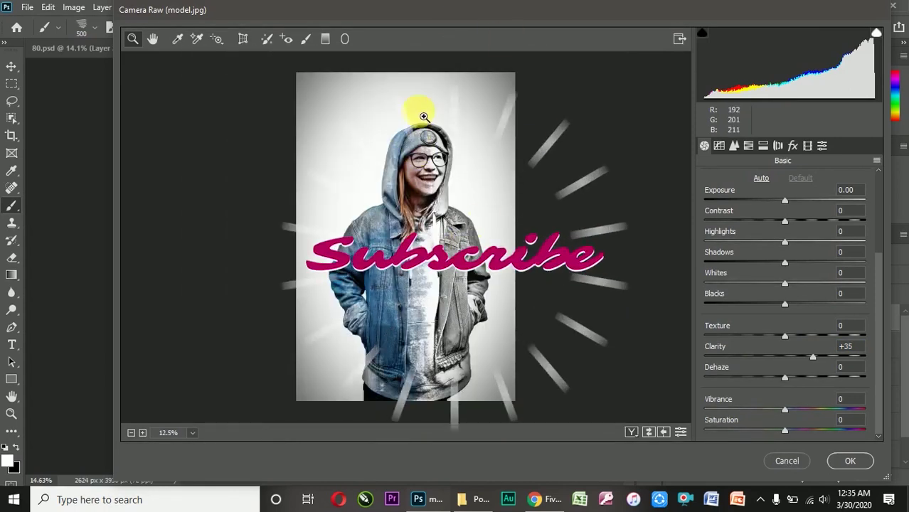
click(839, 461)
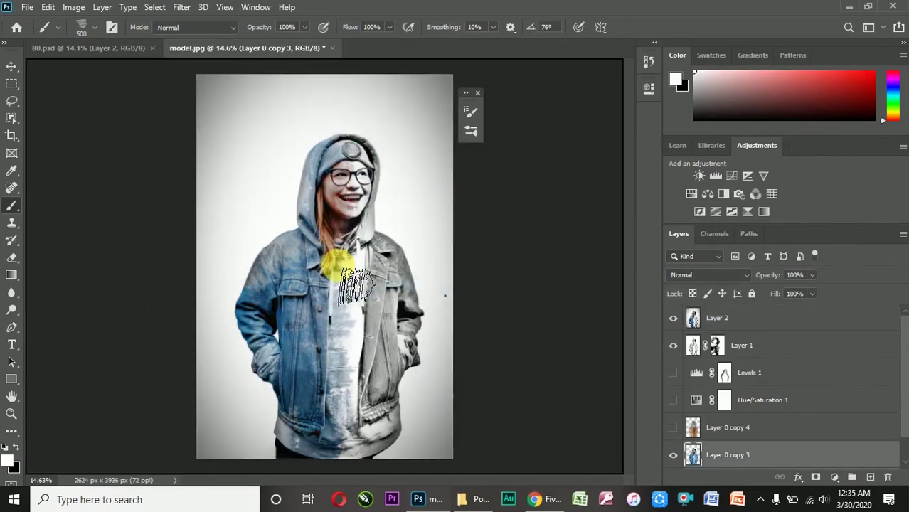
scroll(340, 263, up, 3)
scroll(336, 253, down, 2)
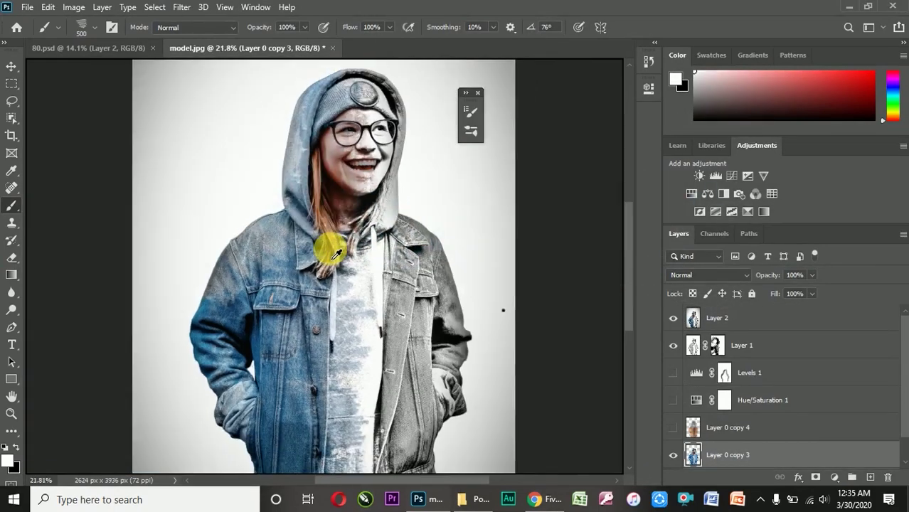
scroll(334, 260, down, 1)
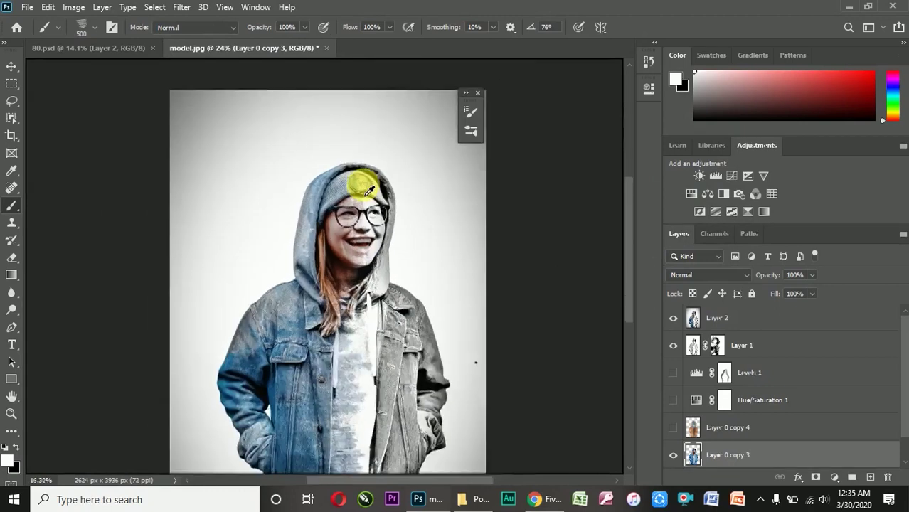
scroll(340, 270, down, 2)
scroll(327, 235, up, 1)
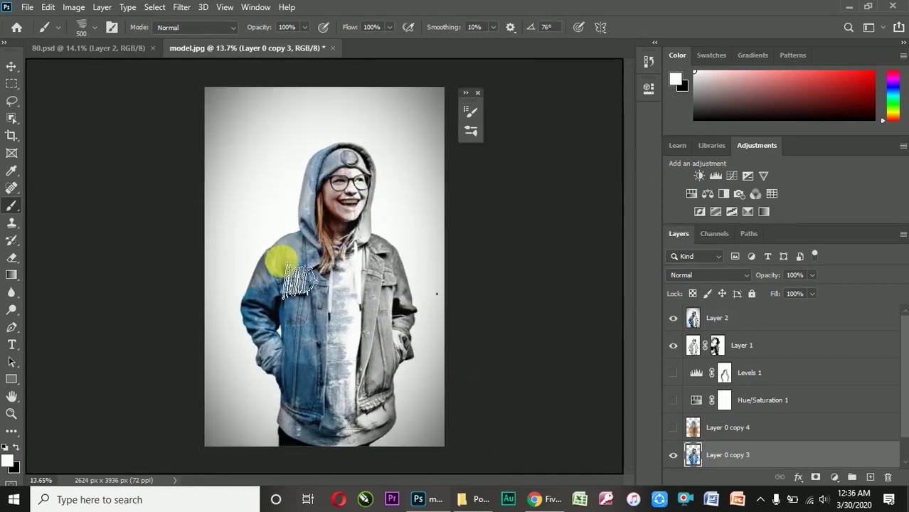